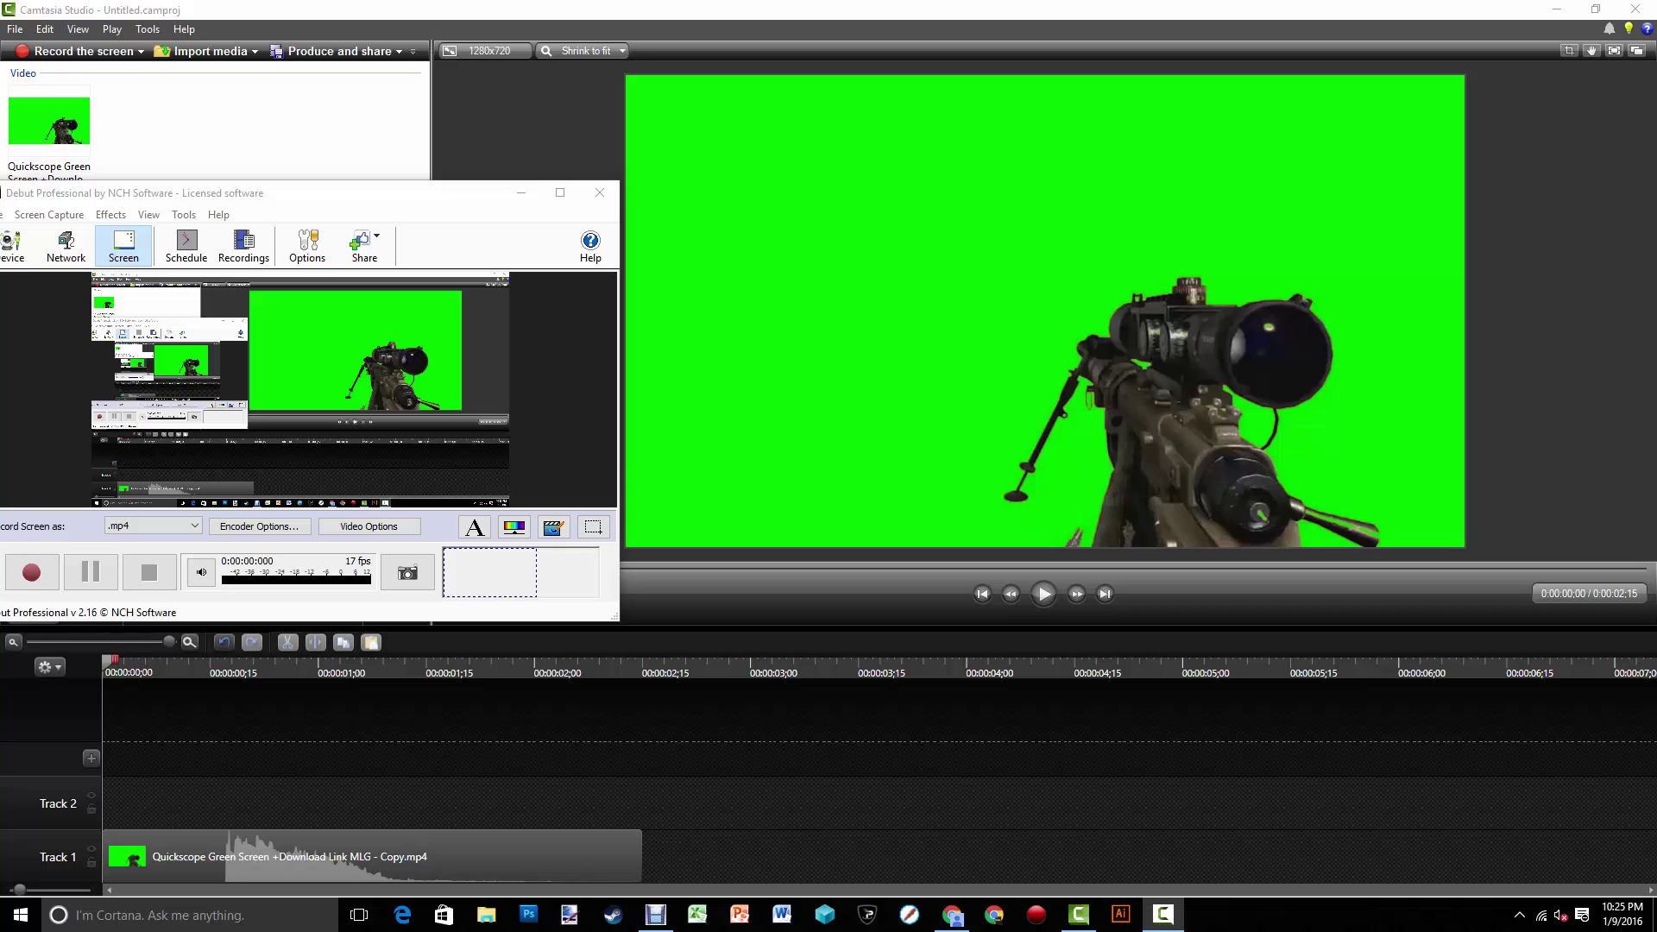
Move the Debut Professional recorder window to the left edge, clear of the Camtasia preview.
{"action": "left_click_drag", "start_coordinate": [460, 186], "coordinate": [523, 162]}
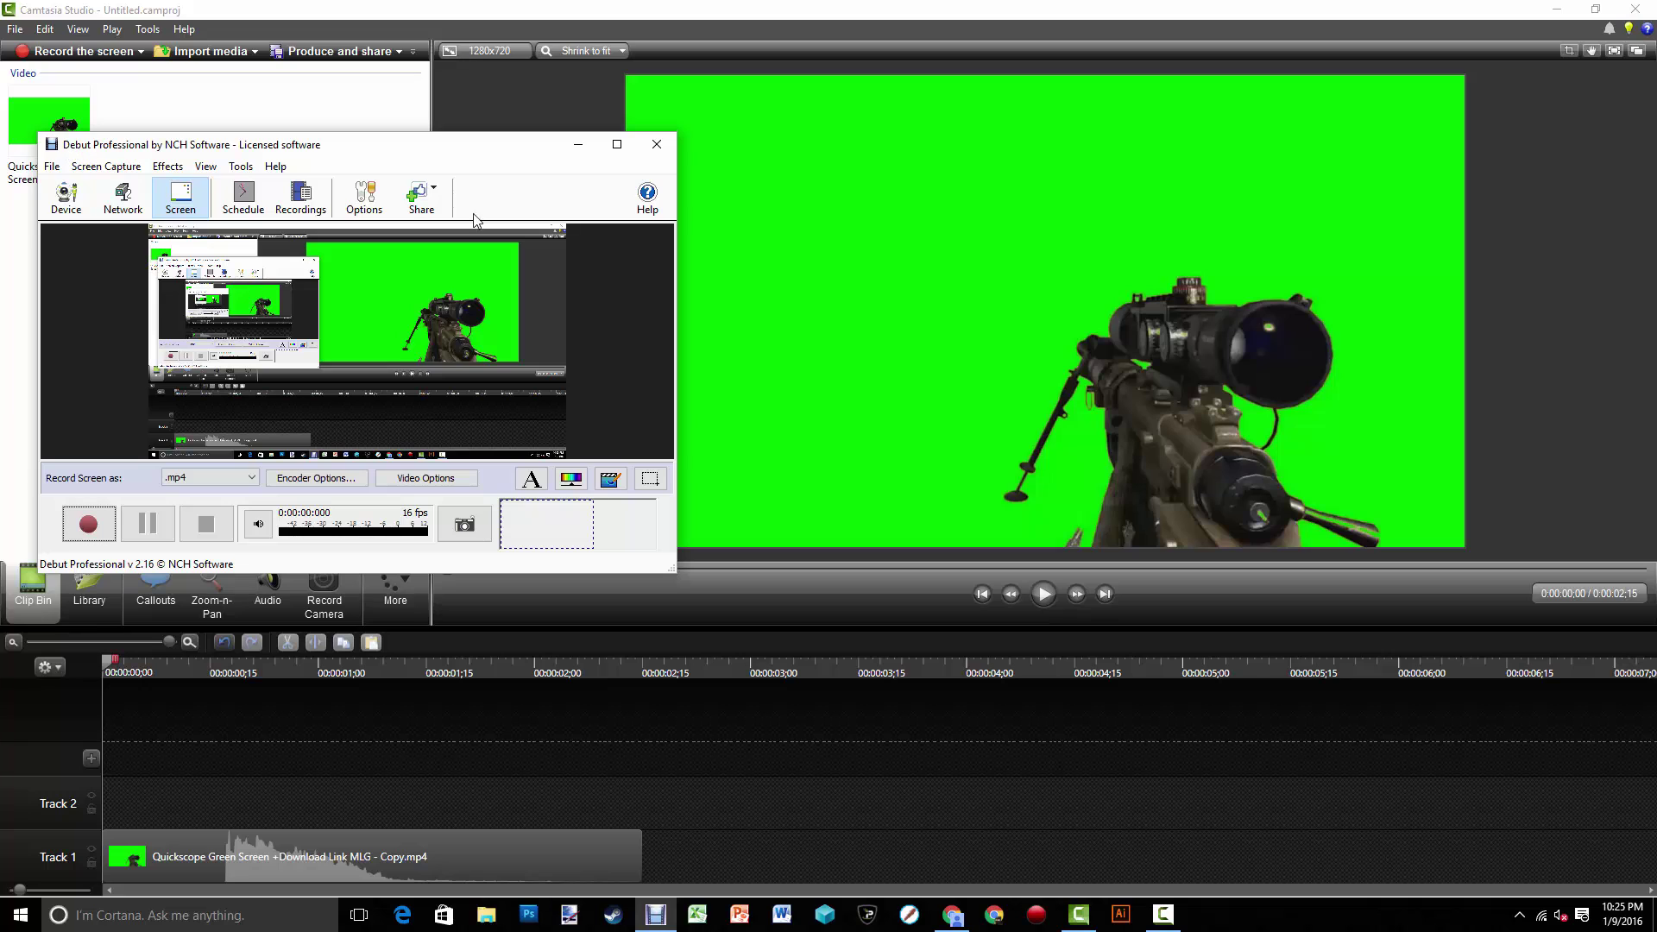
{"action": "left_click_drag", "start_coordinate": [541, 163], "coordinate": [489, 135]}
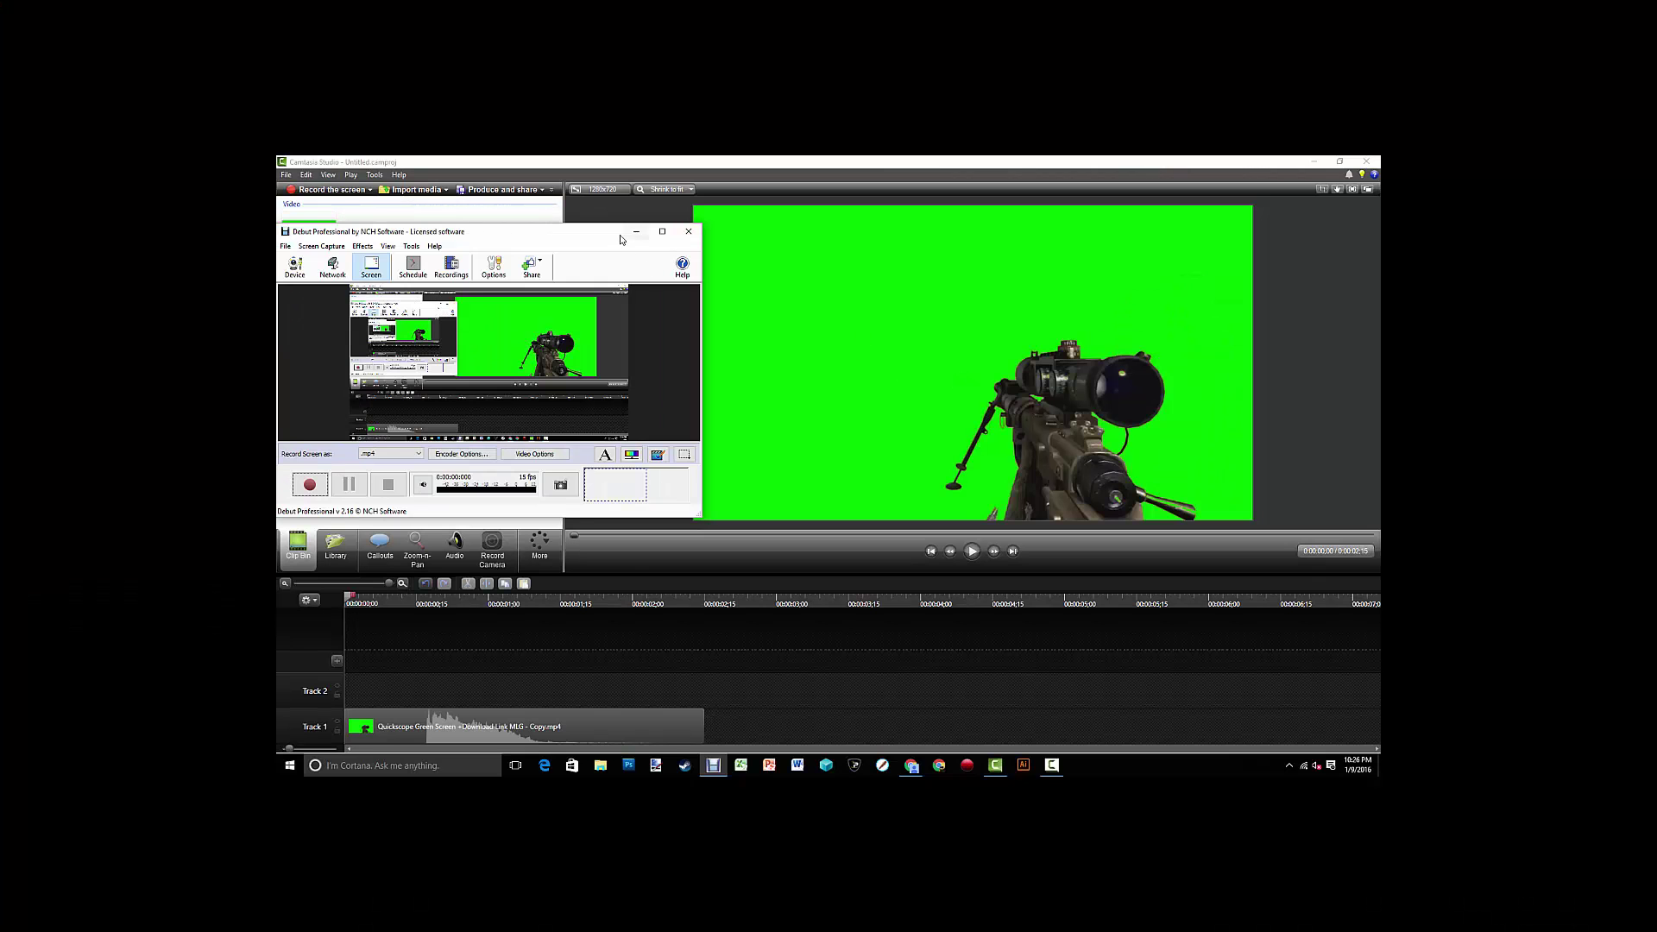
{"action": "left_click_drag", "start_coordinate": [619, 239], "coordinate": [563, 223]}
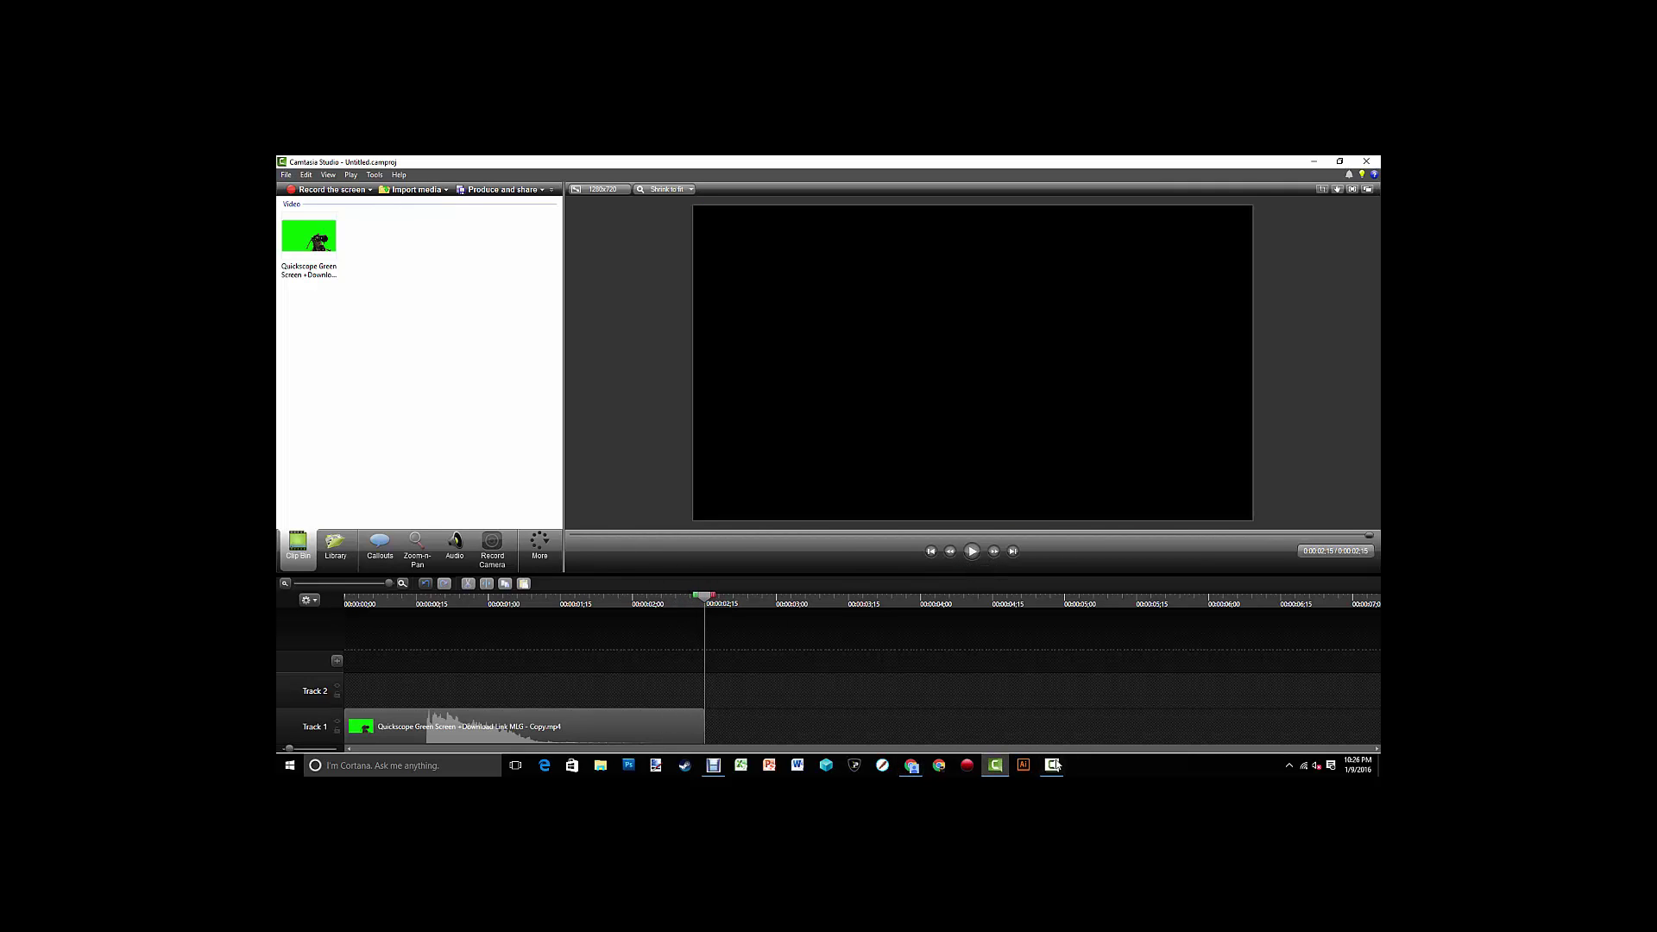
Set Debut's capture area to a desktop rectangle outlining the Camtasia preview.
{"action": "left_click", "coordinate": [723, 765]}
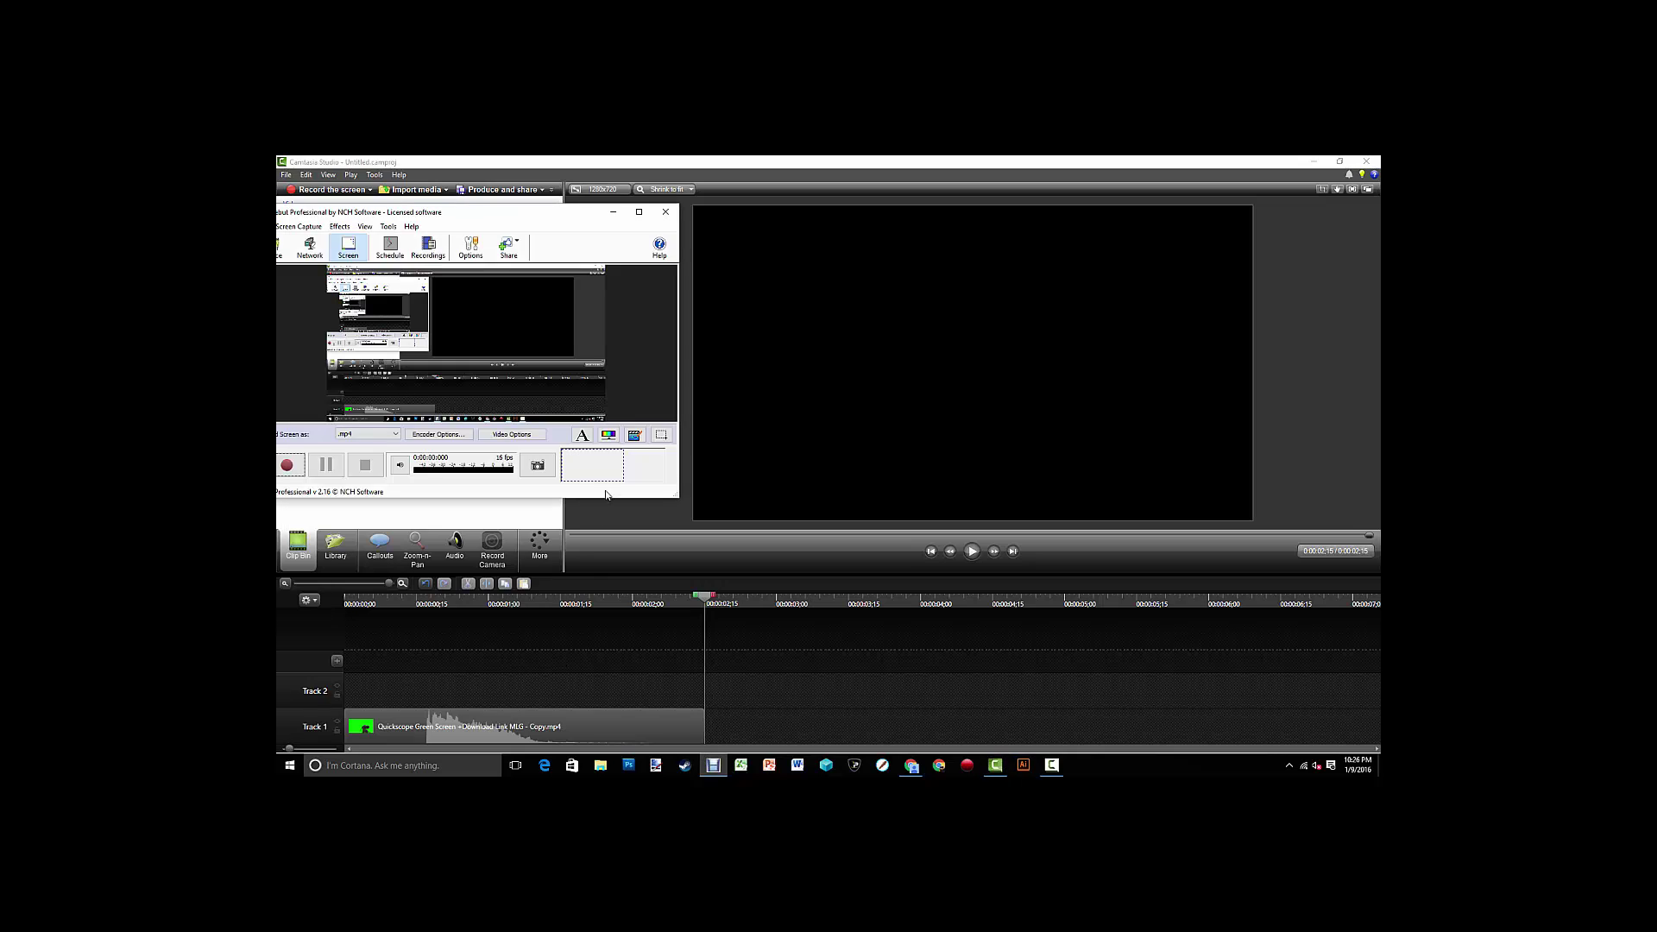
{"action": "left_click", "coordinate": [662, 435]}
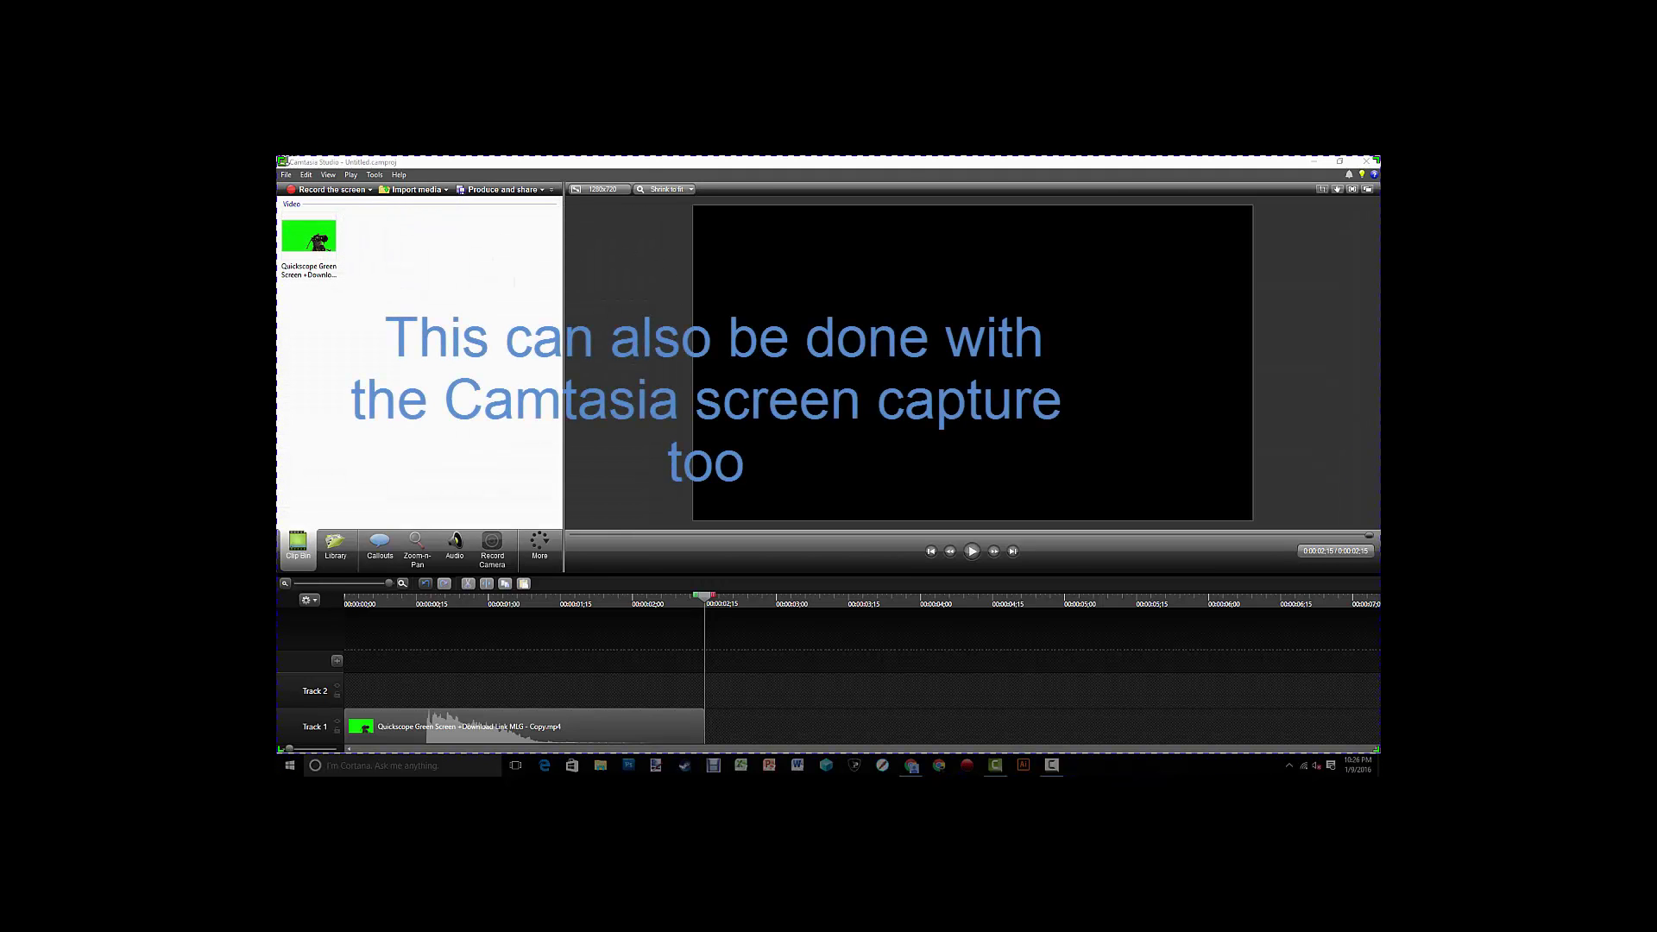
{"action": "left_click_drag", "start_coordinate": [697, 209], "coordinate": [1379, 751]}
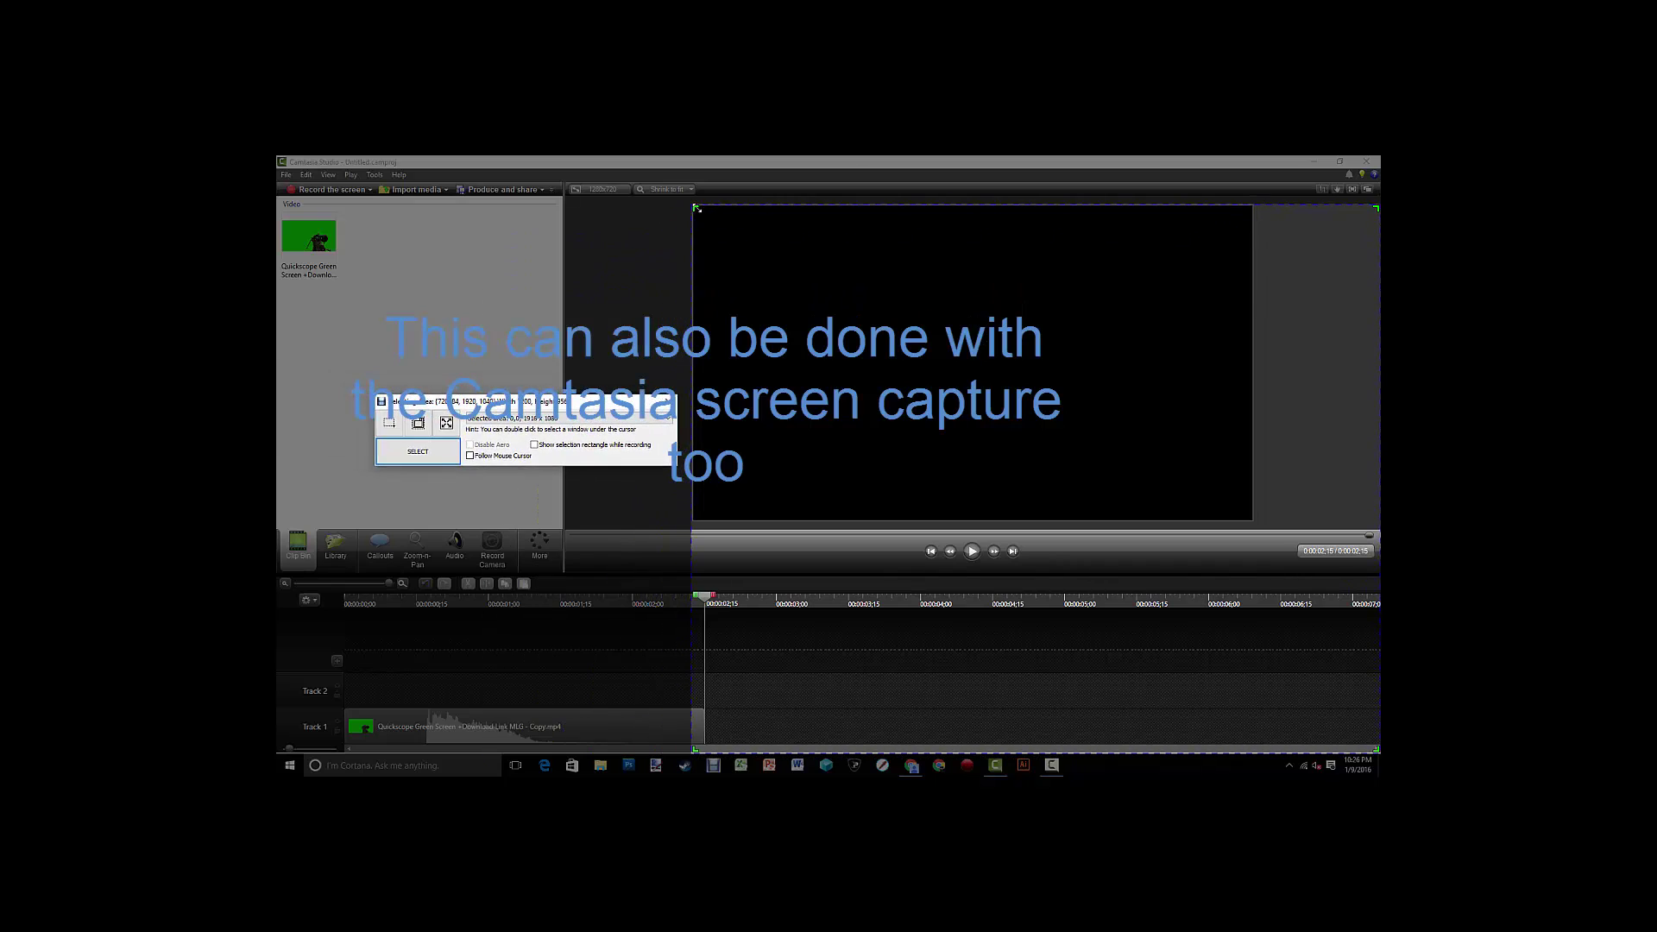
{"action": "left_click_drag", "start_coordinate": [697, 210], "coordinate": [697, 211]}
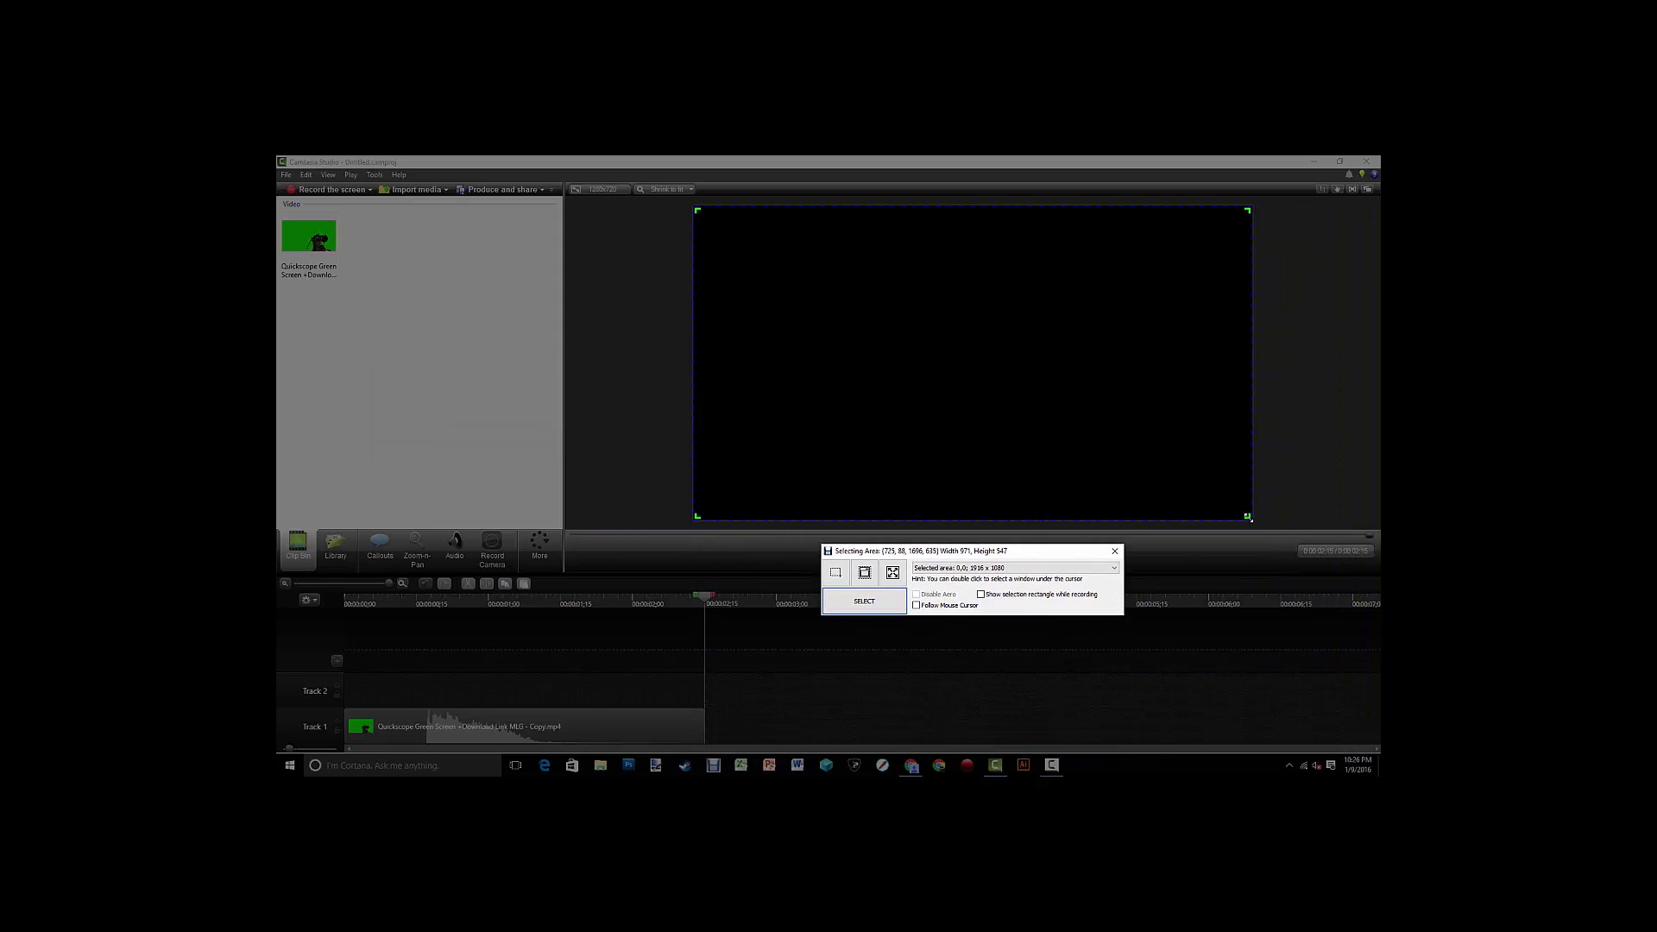
{"action": "left_click", "coordinate": [889, 611]}
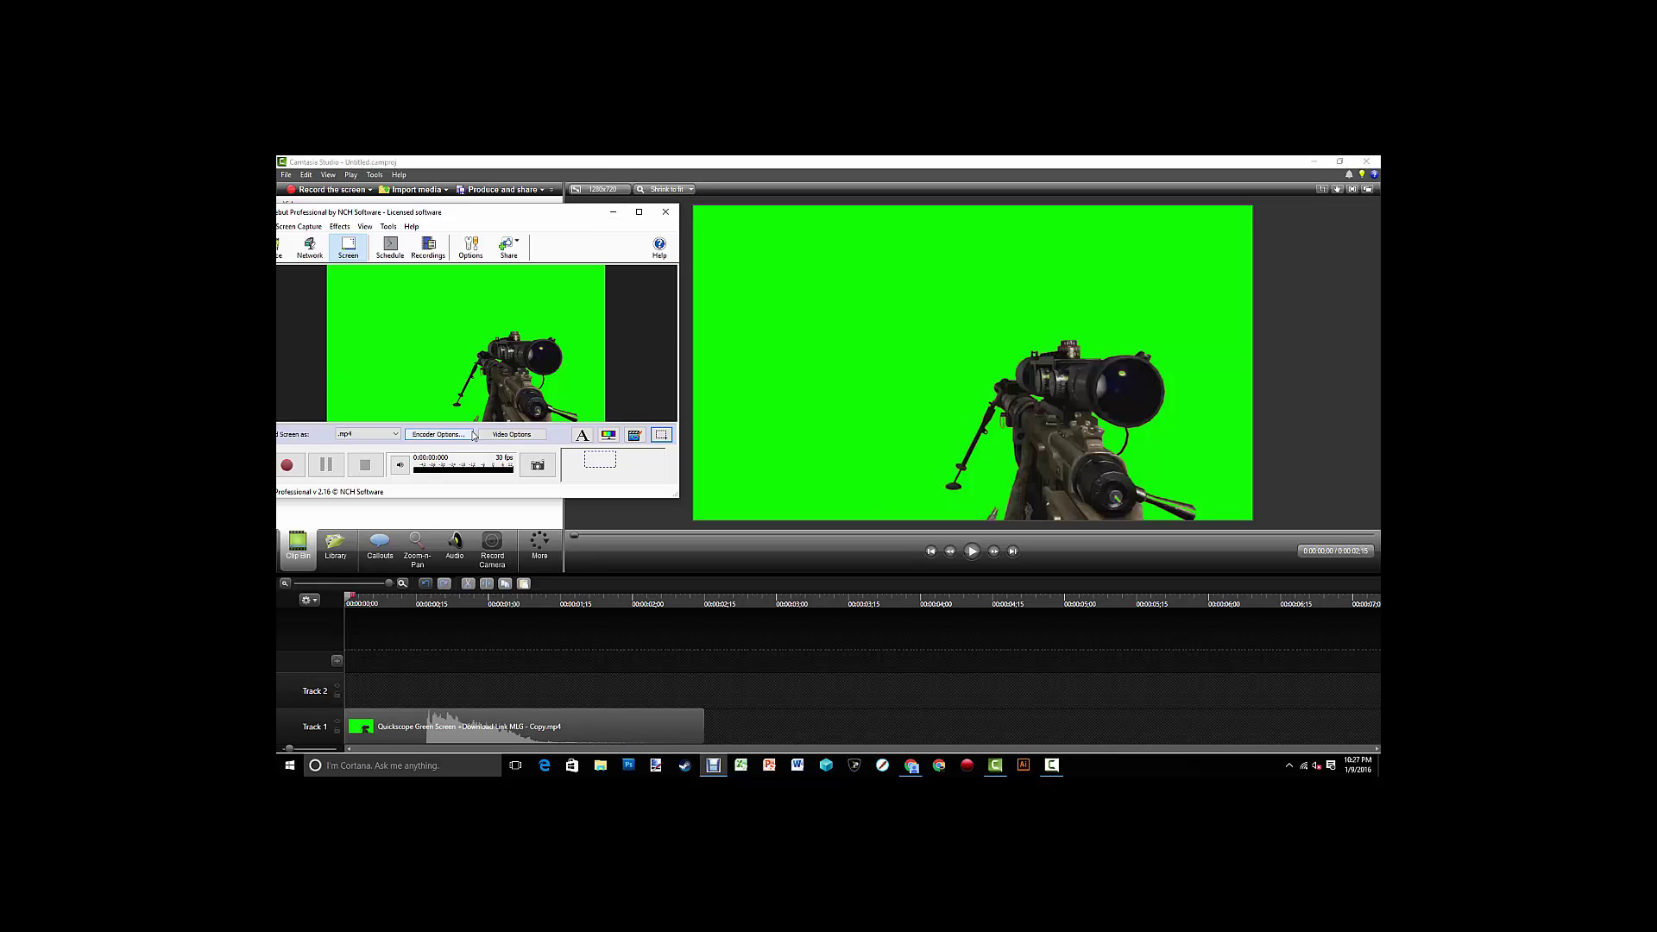
Record the Camtasia preview while the sniper clip rewinds, then stop the Debut capture.
{"action": "left_click", "coordinate": [290, 467]}
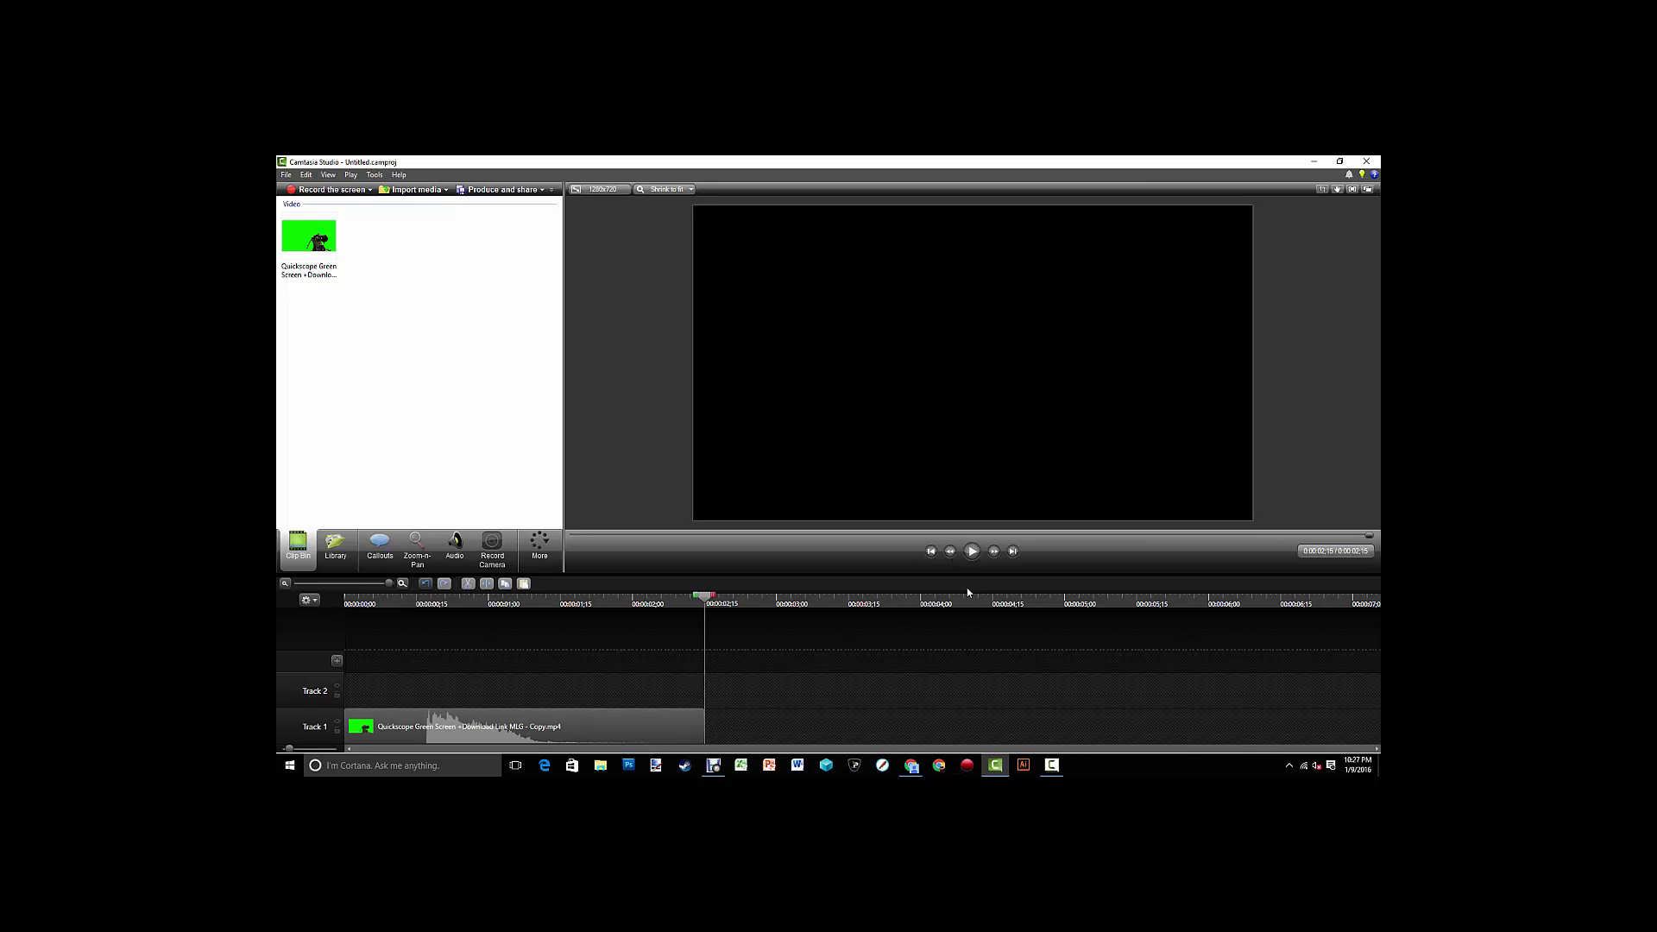
{"action": "left_click", "coordinate": [951, 550]}
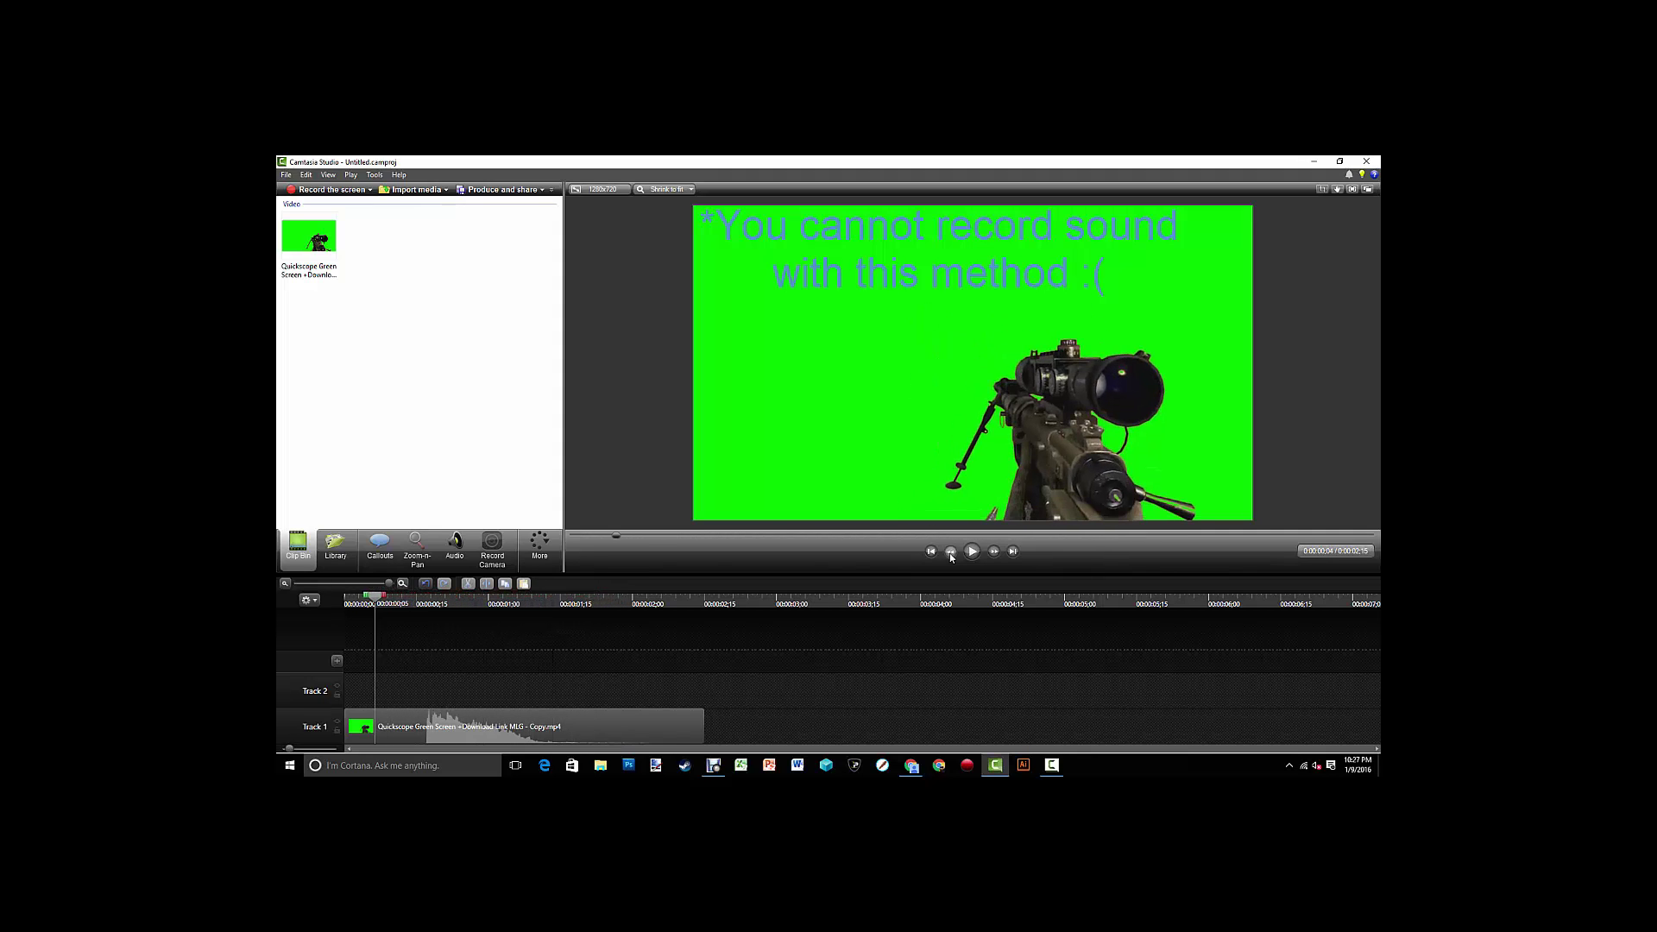
{"action": "left_click", "coordinate": [713, 765]}
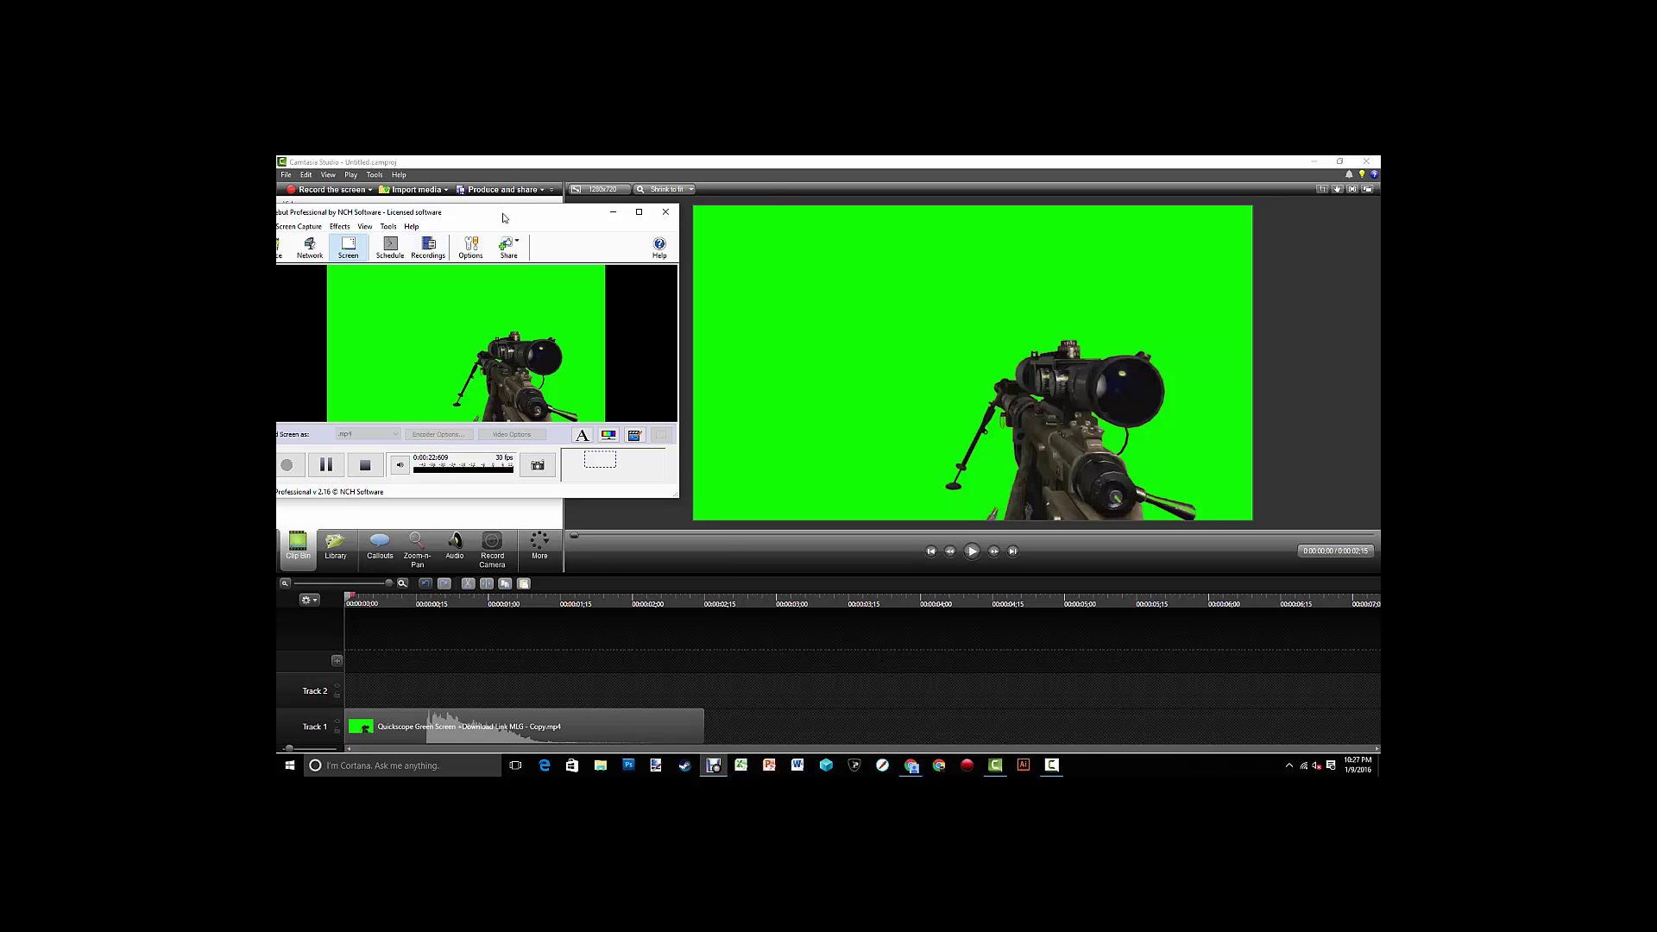
{"action": "left_click_drag", "start_coordinate": [510, 217], "coordinate": [553, 250]}
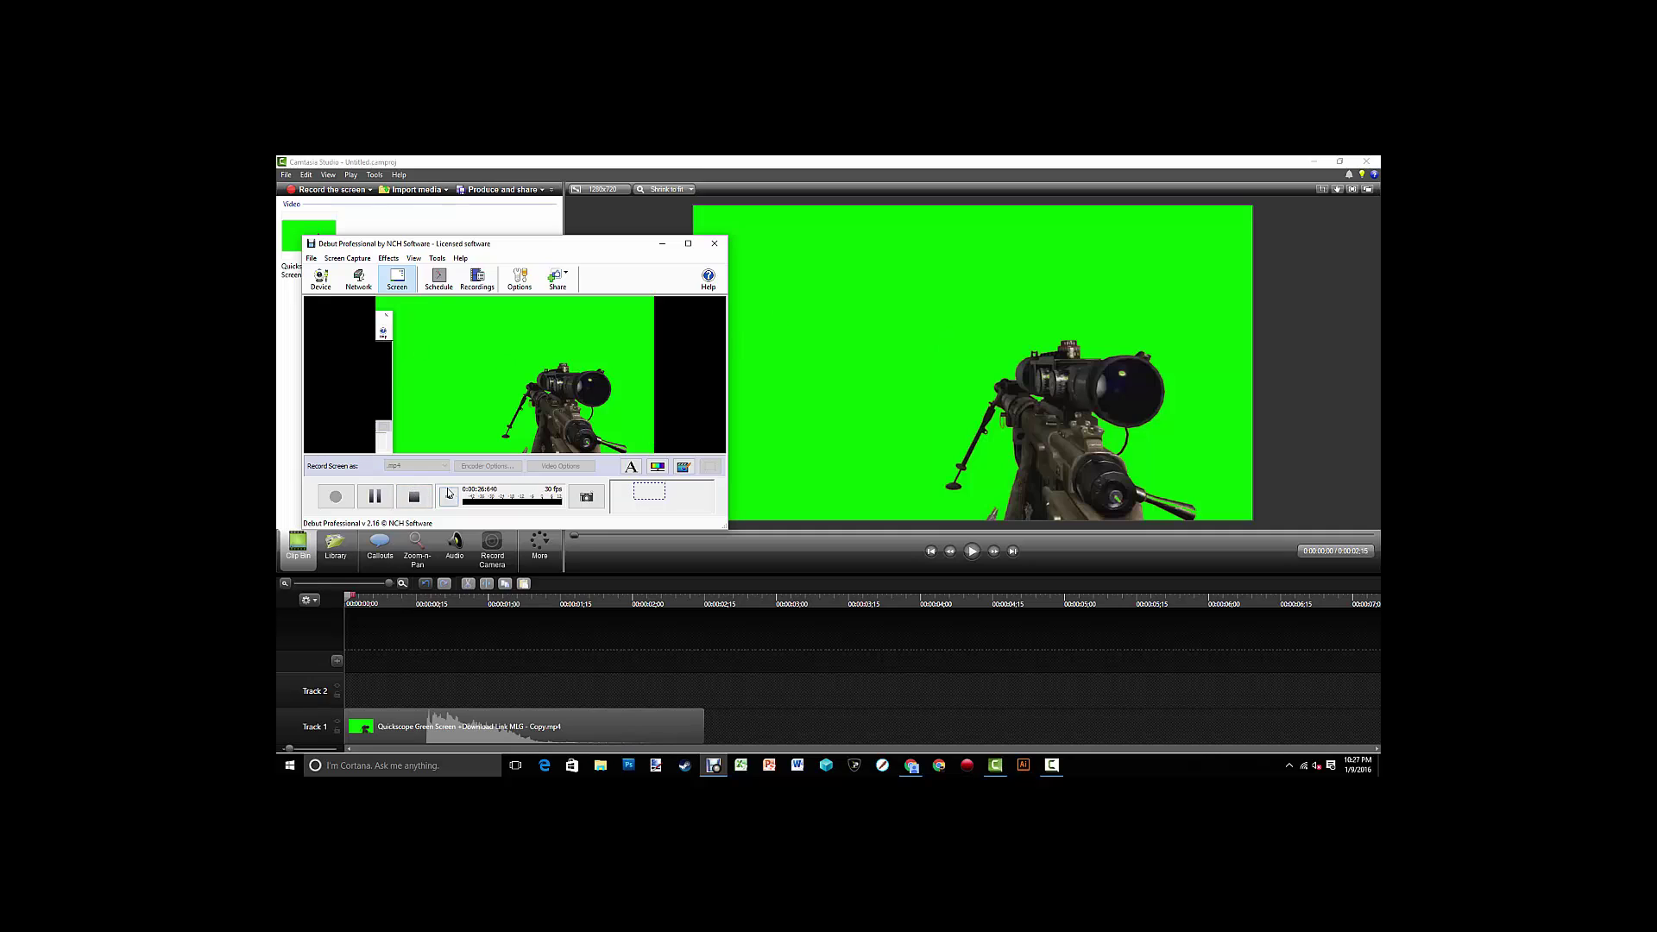
{"action": "left_click", "coordinate": [412, 499]}
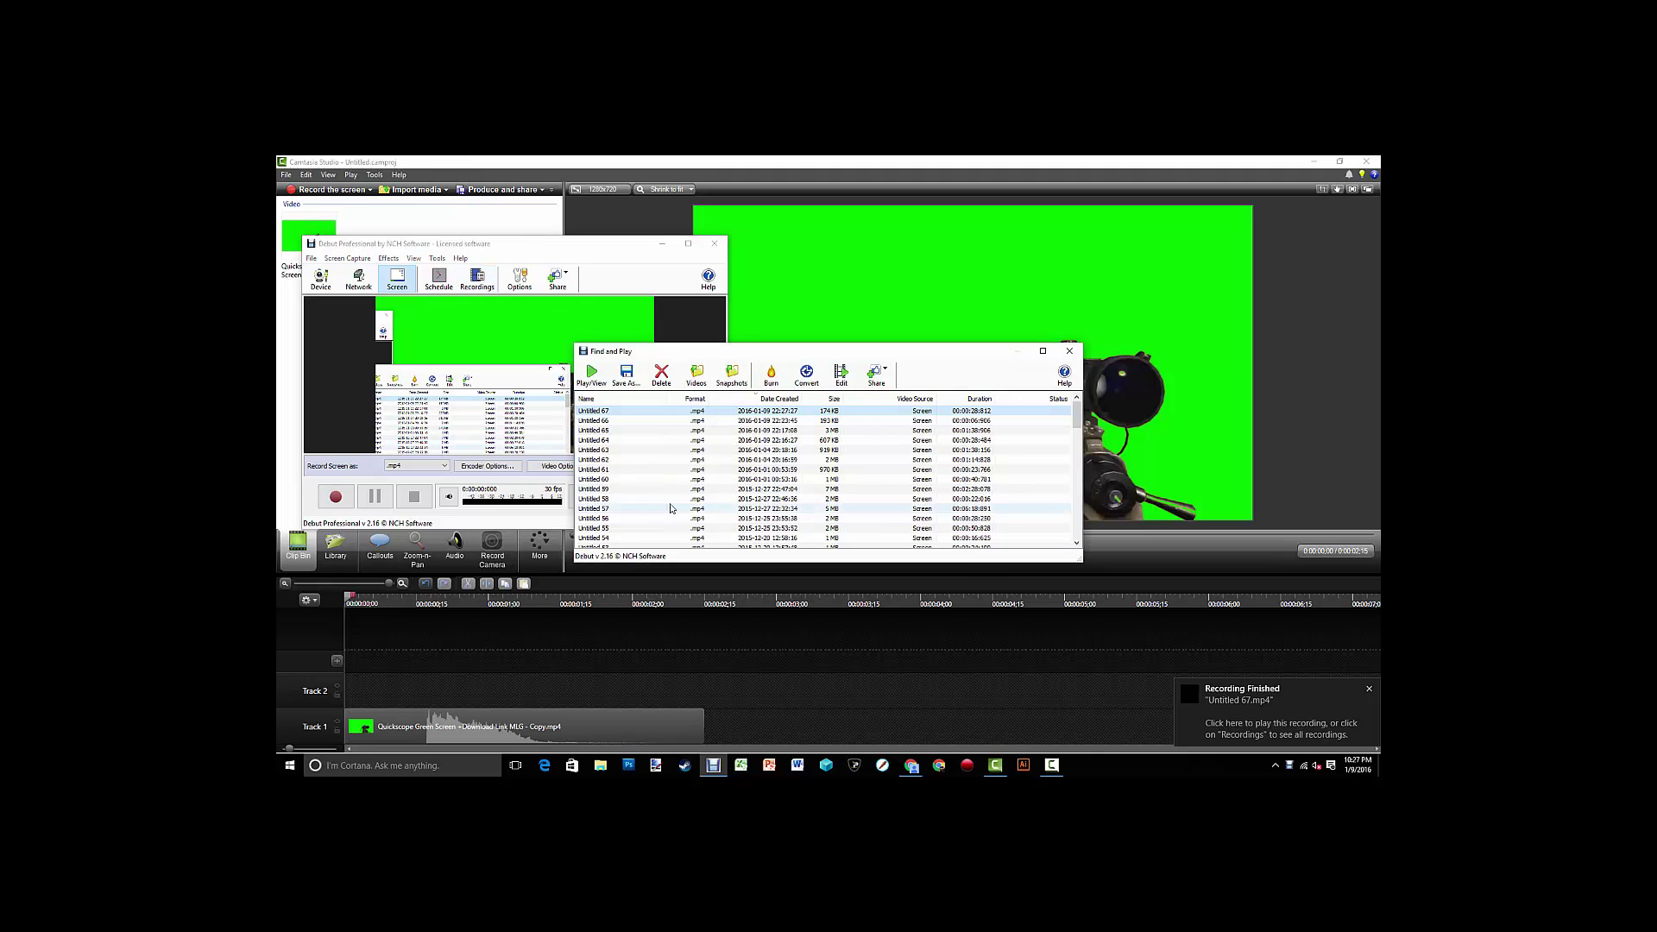
Save the capture to the Desktop as 'qs backwards.mp4' and close the recordings list.
{"action": "left_click", "coordinate": [627, 377]}
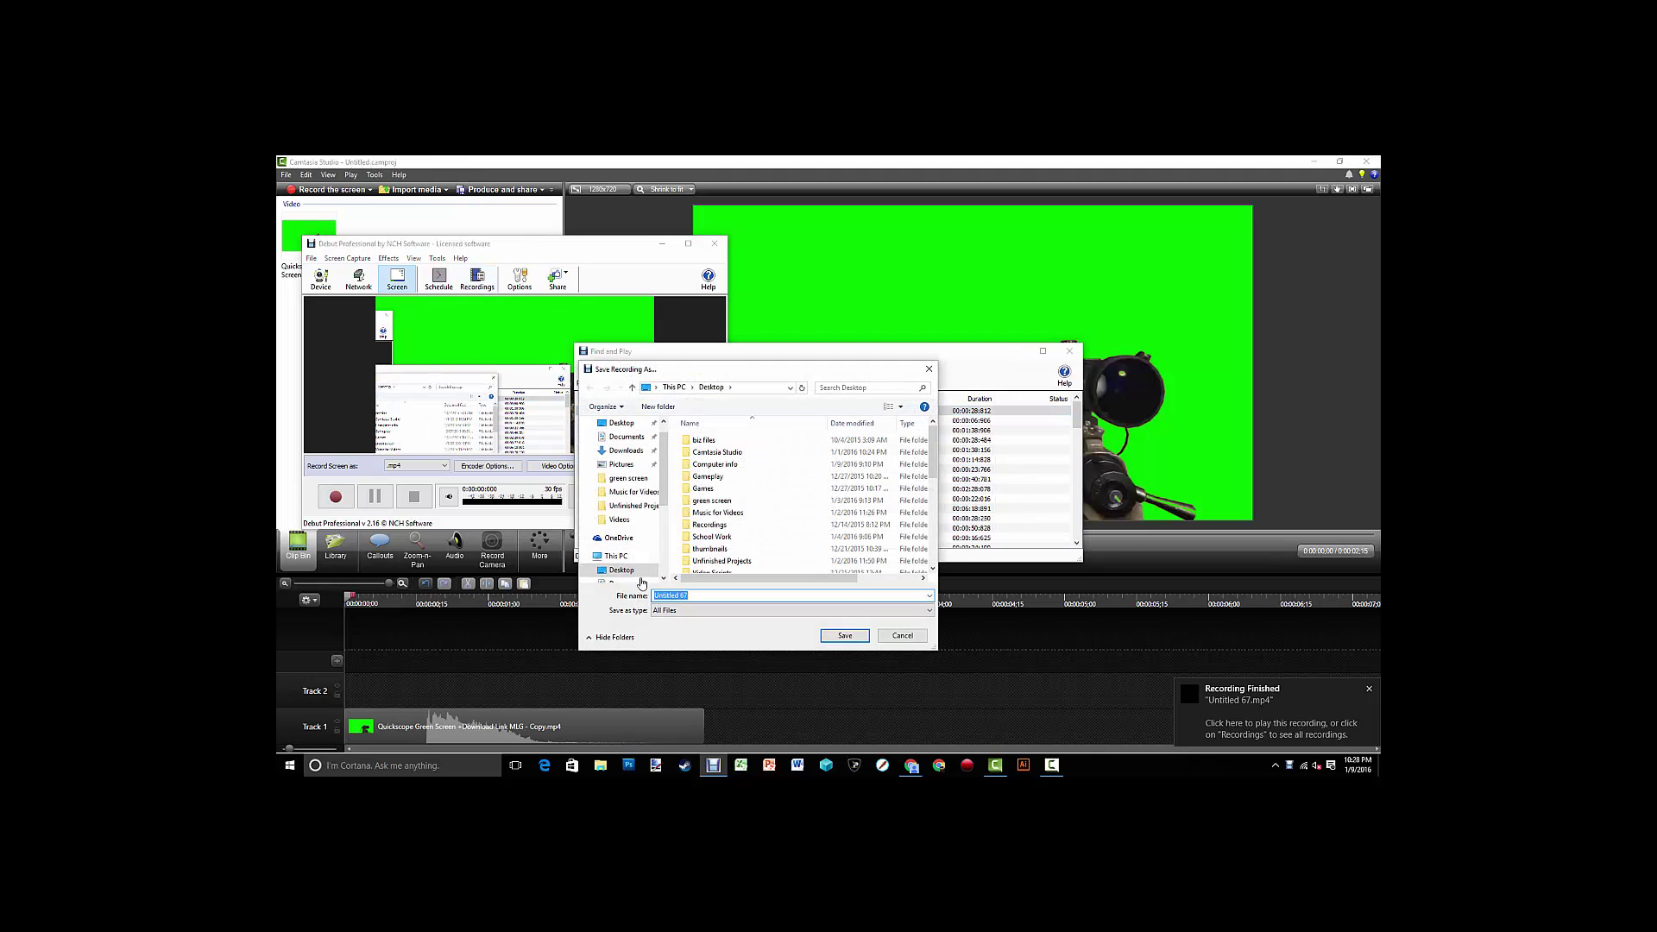
{"action": "left_click", "coordinate": [713, 595]}
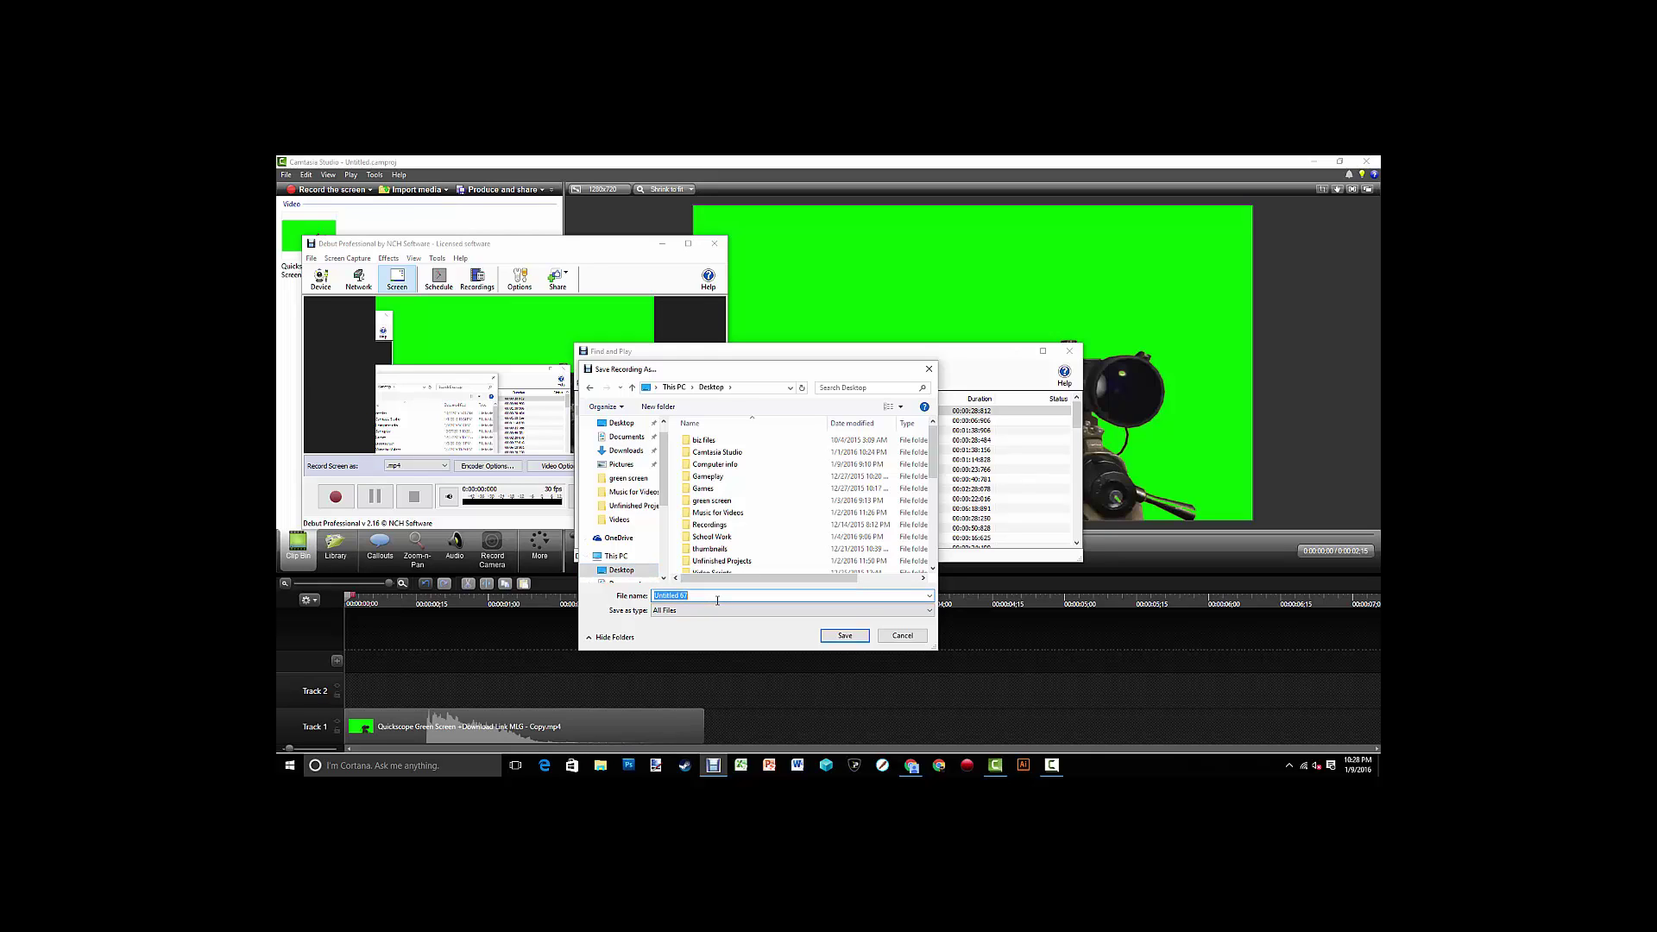
{"action": "type", "text": "qs backwards"}
{"action": "left_click", "coordinate": [855, 639]}
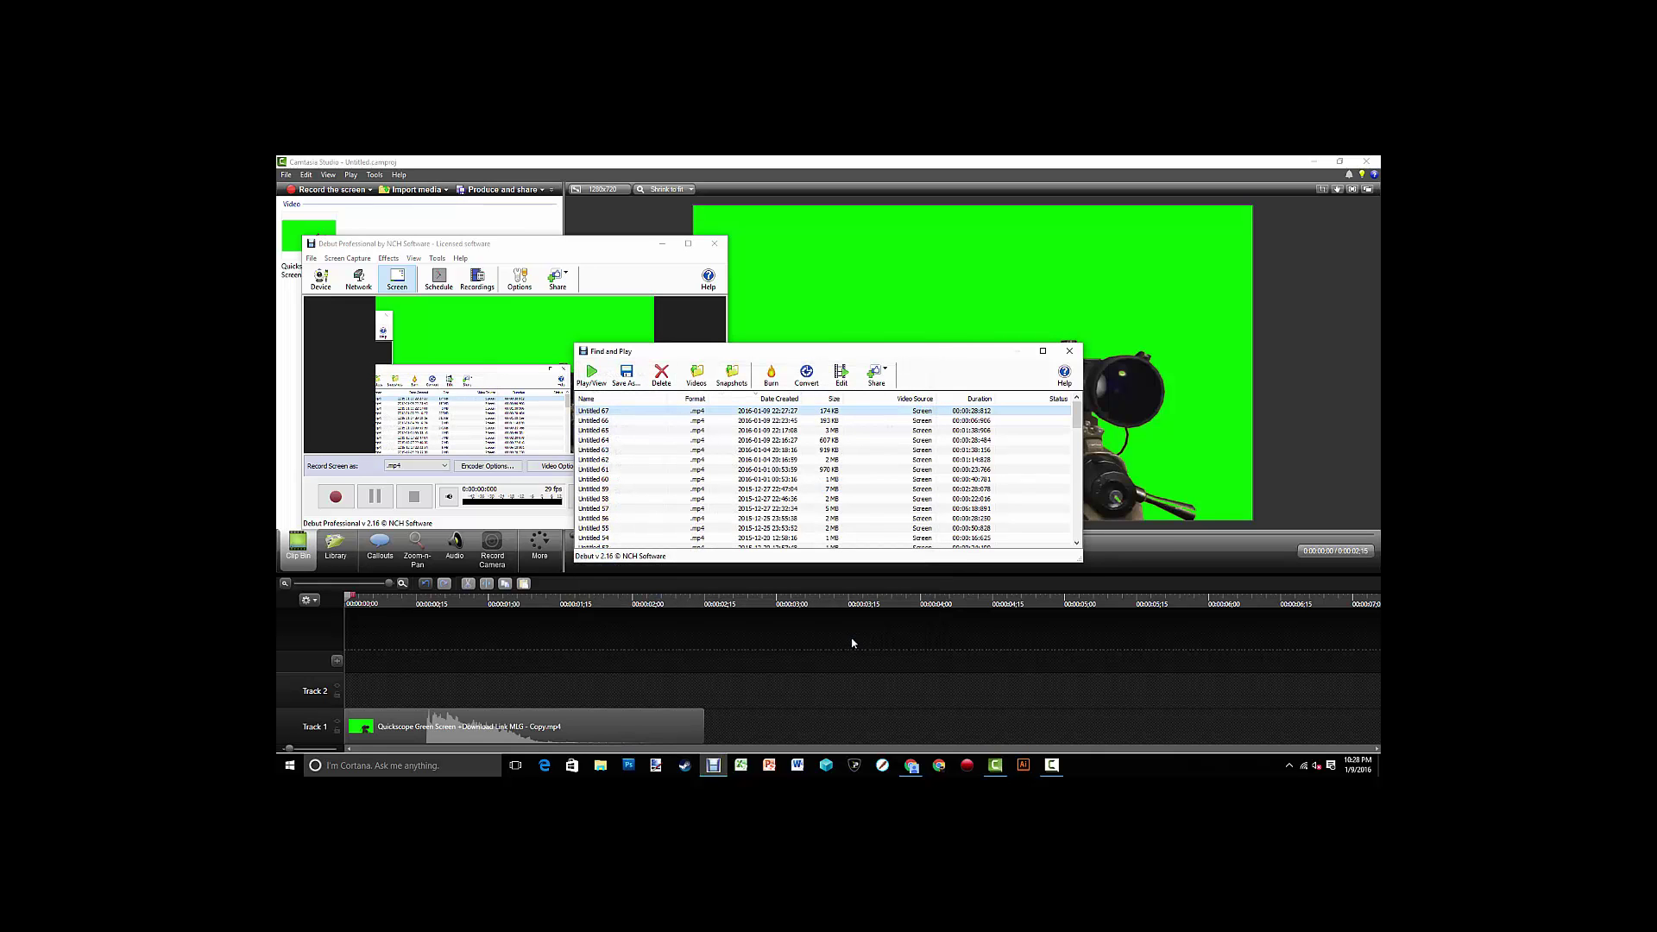
{"action": "left_click", "coordinate": [1070, 351]}
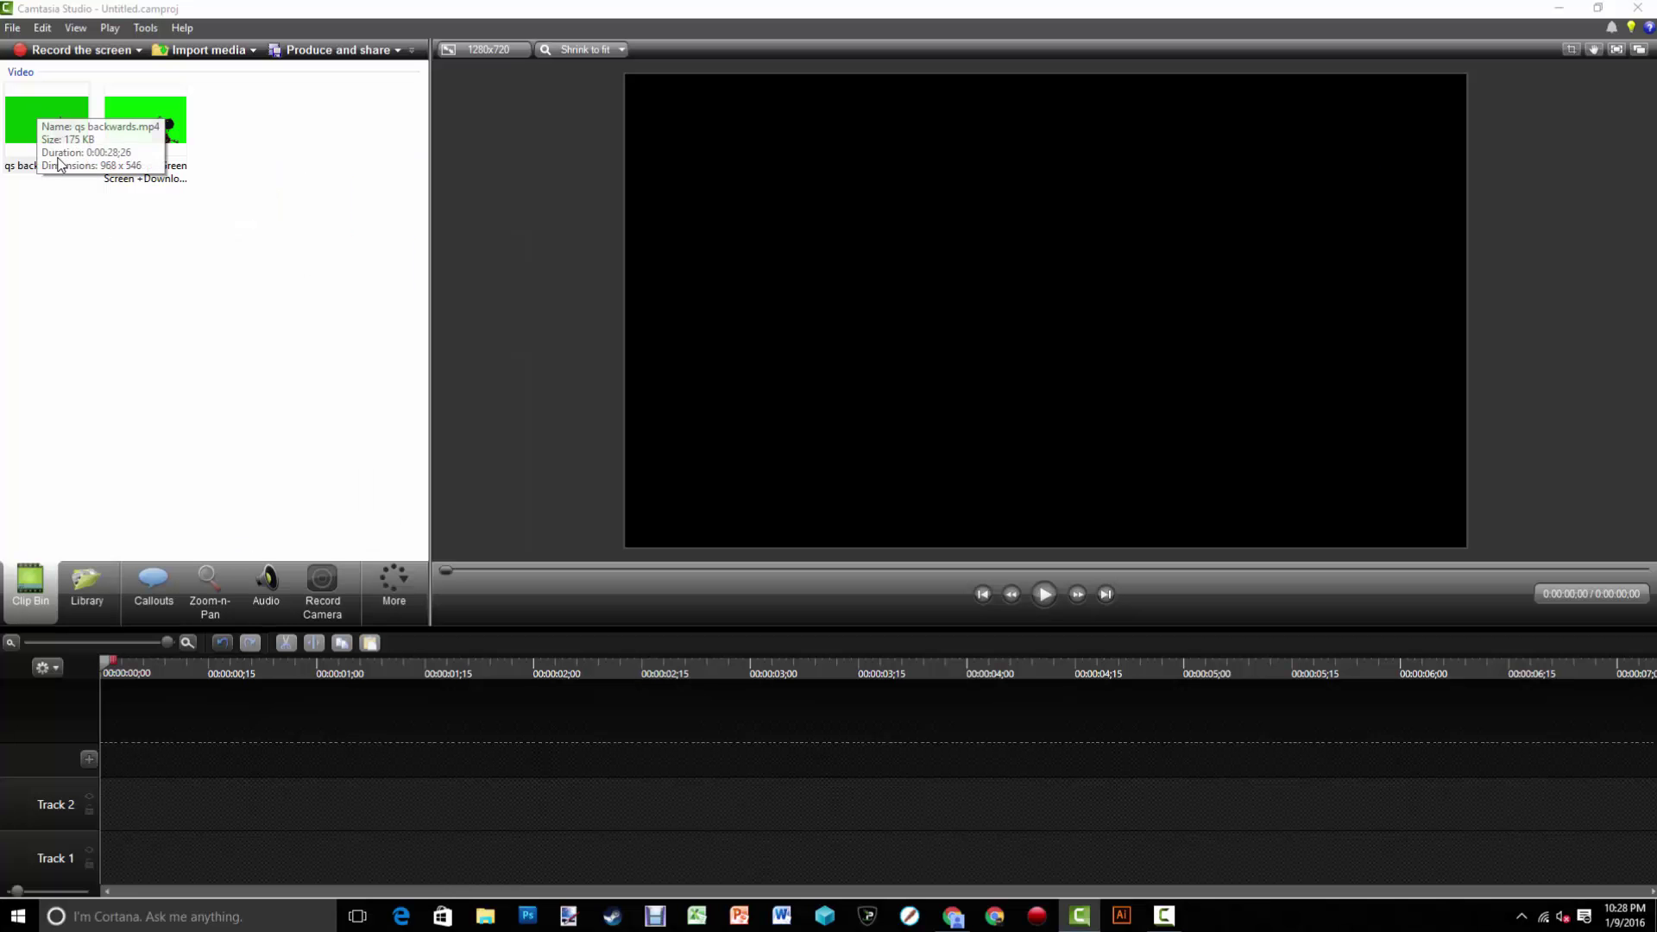
Put qs backwards.mp4 on Track 1, stretch it to fill the 1280x720 canvas, and play it.
{"action": "left_click", "coordinate": [23, 131]}
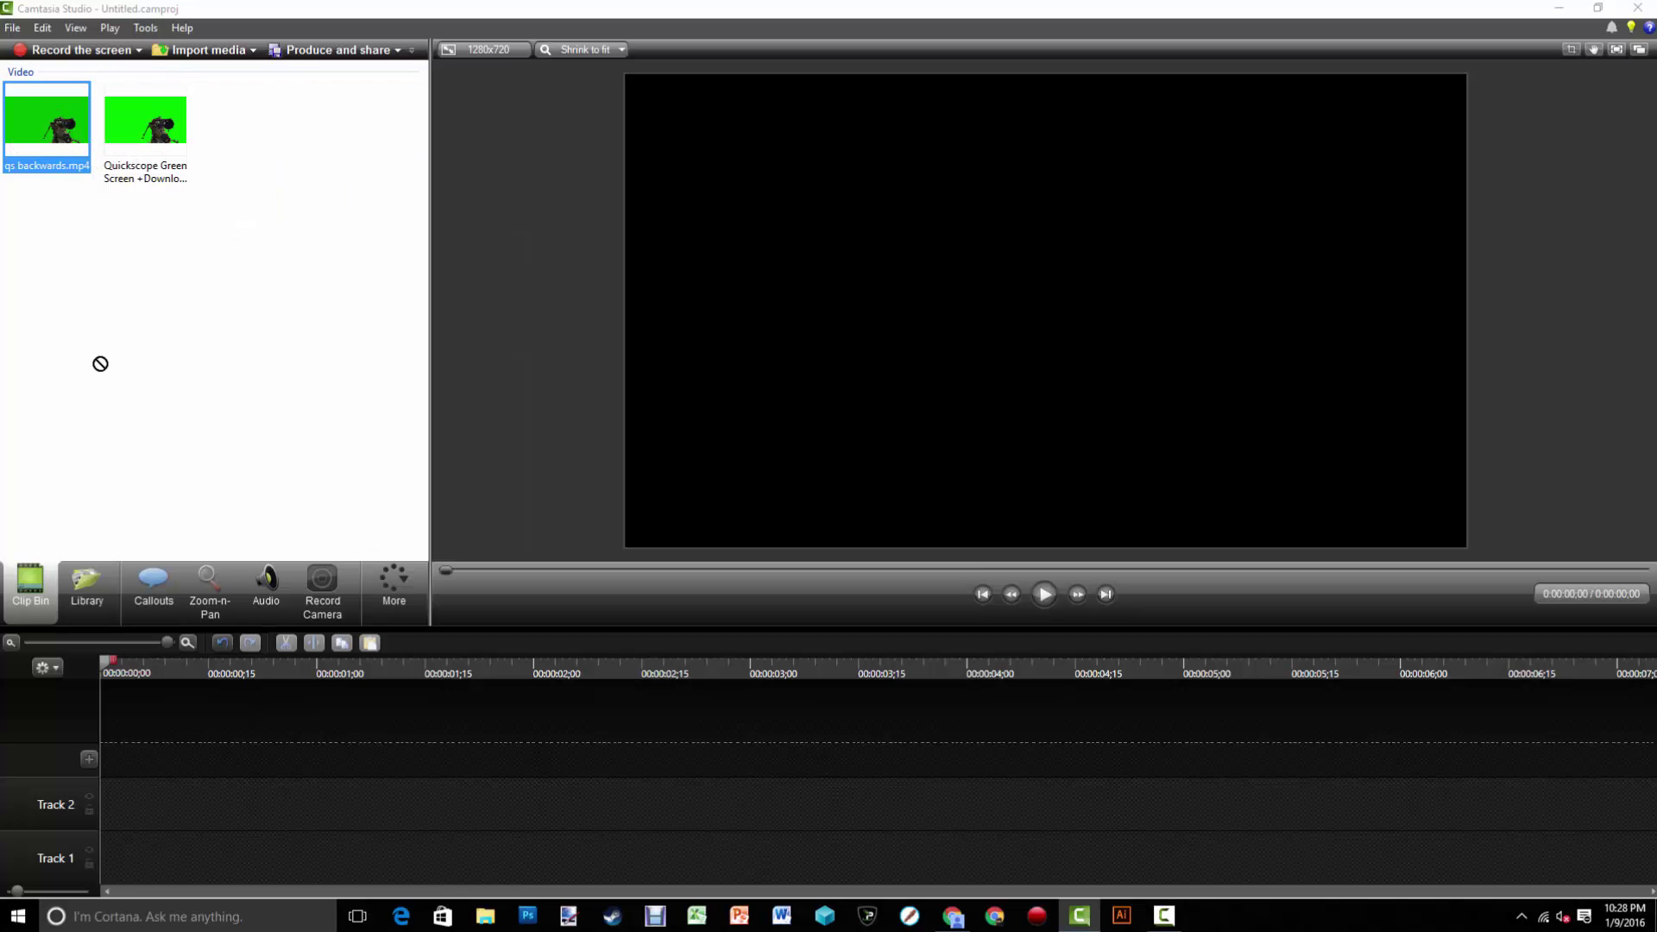
{"action": "left_click_drag", "start_coordinate": [112, 454], "coordinate": [188, 867]}
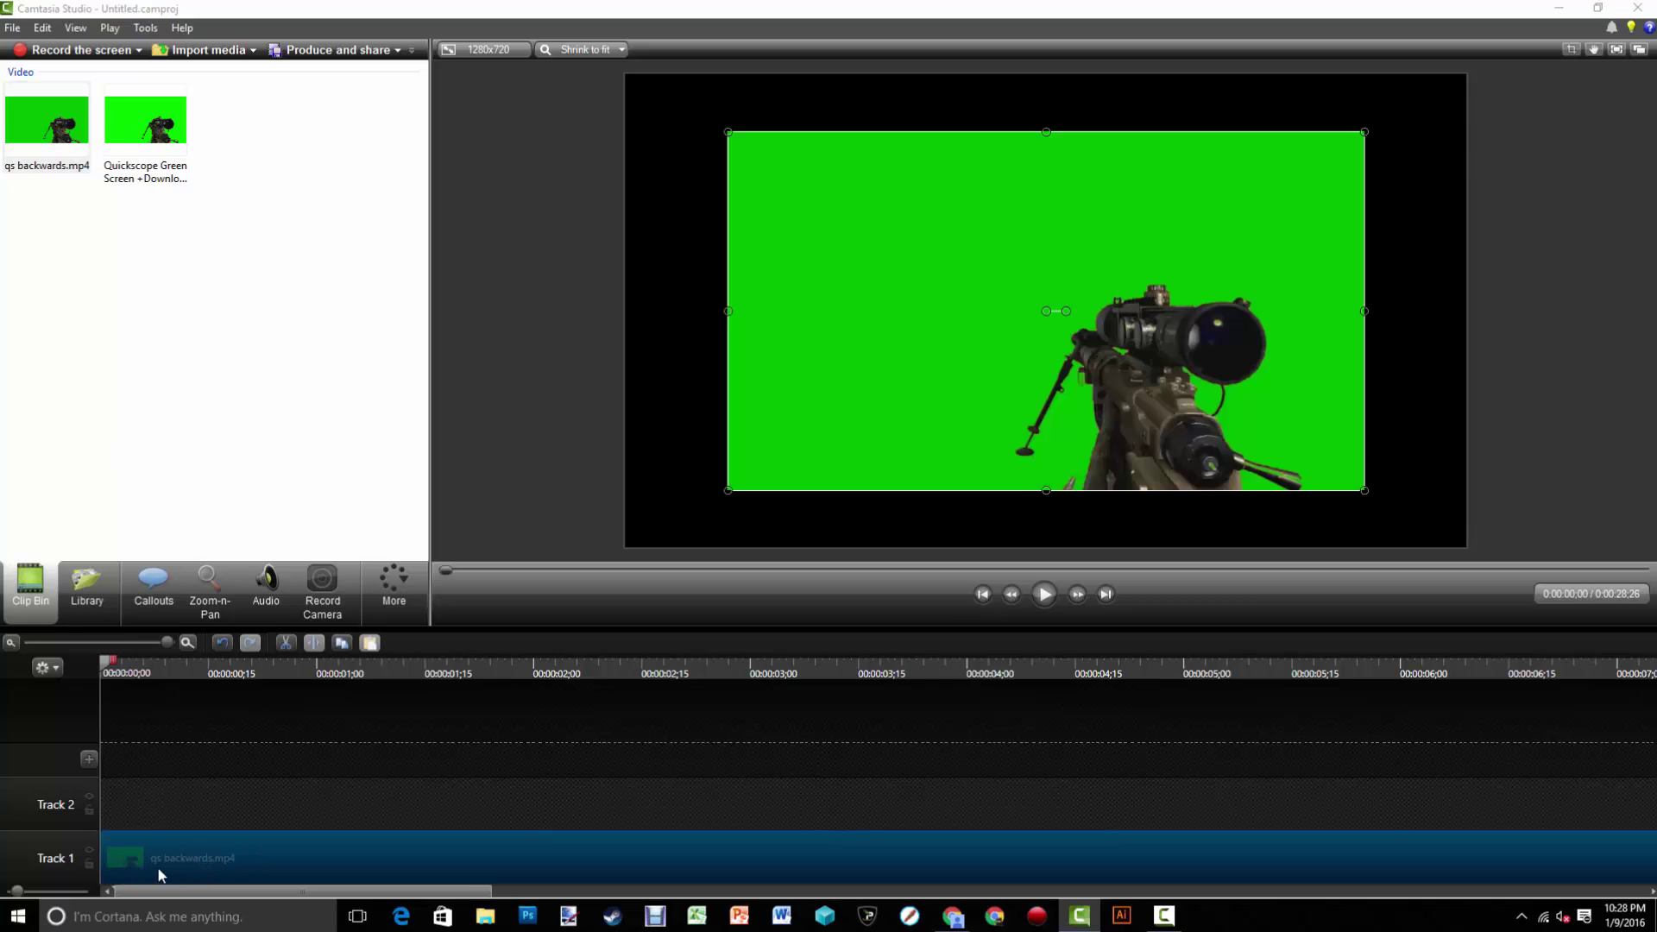
{"action": "left_click_drag", "start_coordinate": [728, 490], "coordinate": [641, 547]}
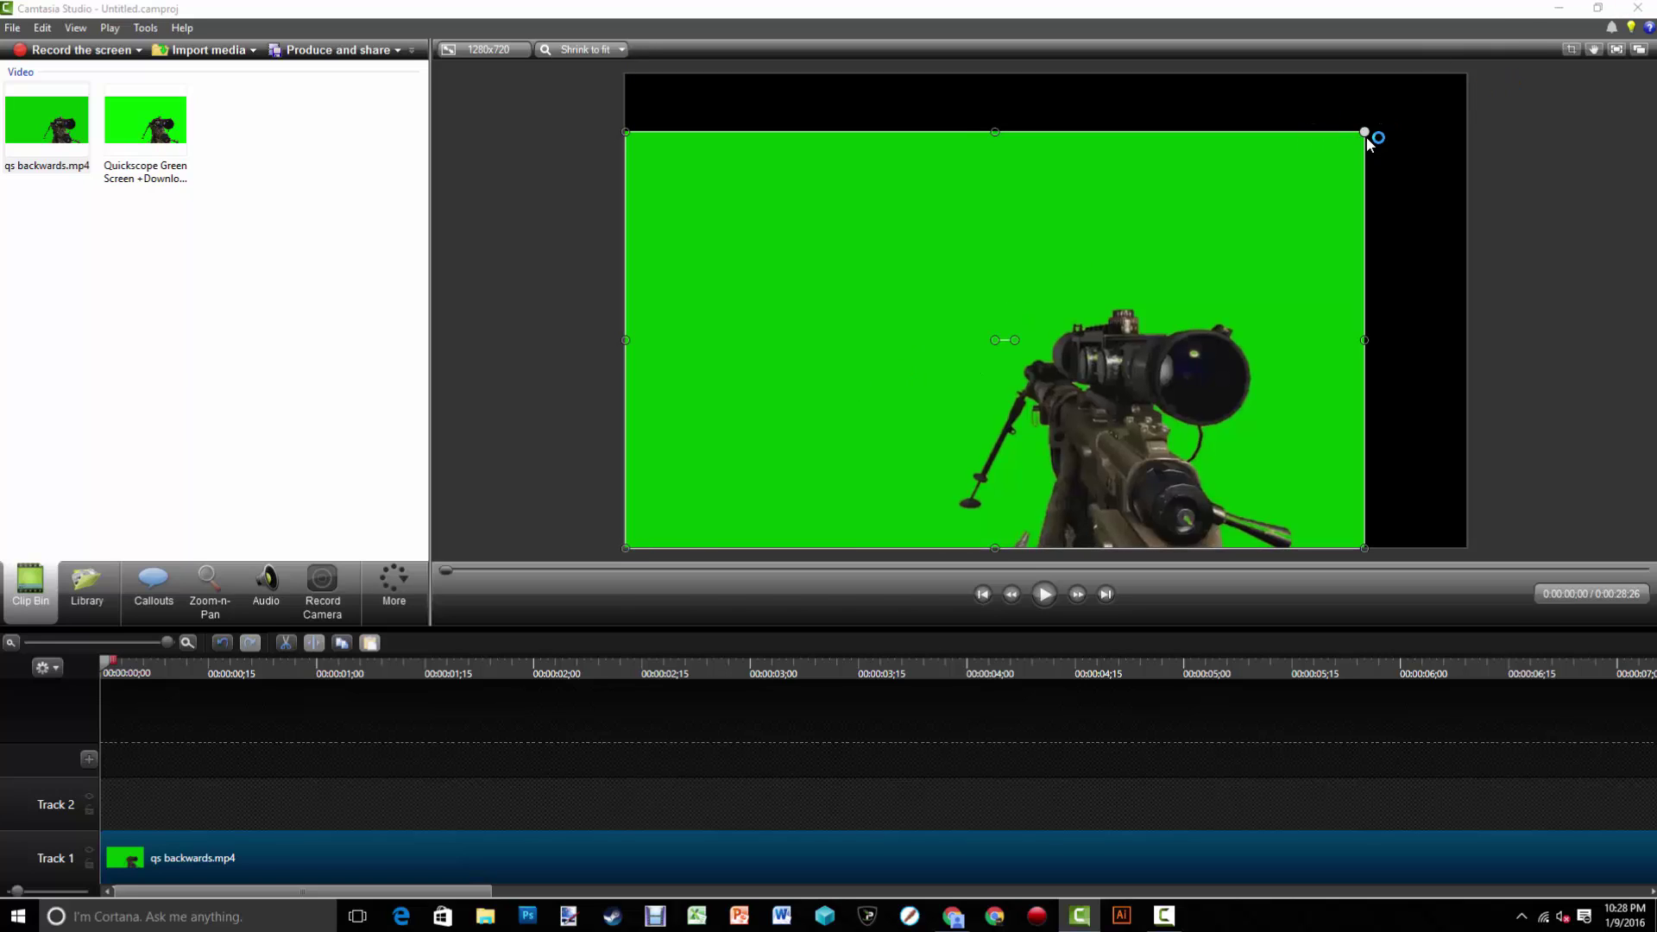
{"action": "left_click_drag", "start_coordinate": [1365, 133], "coordinate": [1468, 105]}
{"action": "left_click", "coordinate": [1047, 598]}
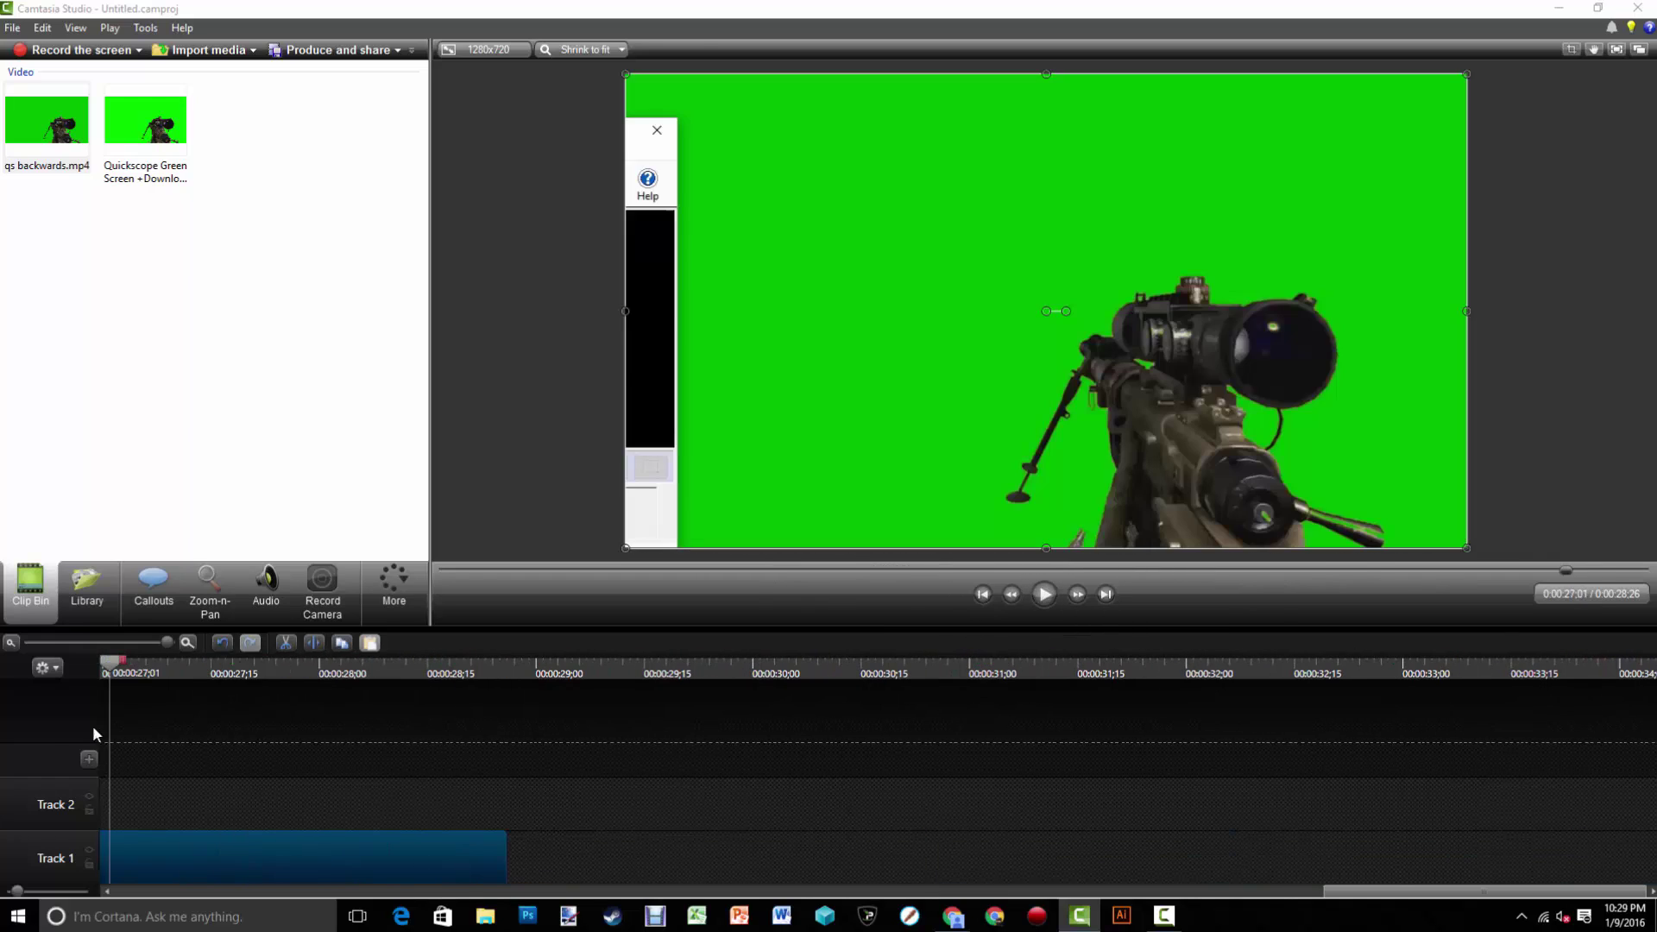
Find the cut point by playing qs backwards.mp4 on from 16;19 and stopping there.
{"action": "scroll", "coordinate": [37, 717], "scroll_direction": "up", "scroll_amount": 10}
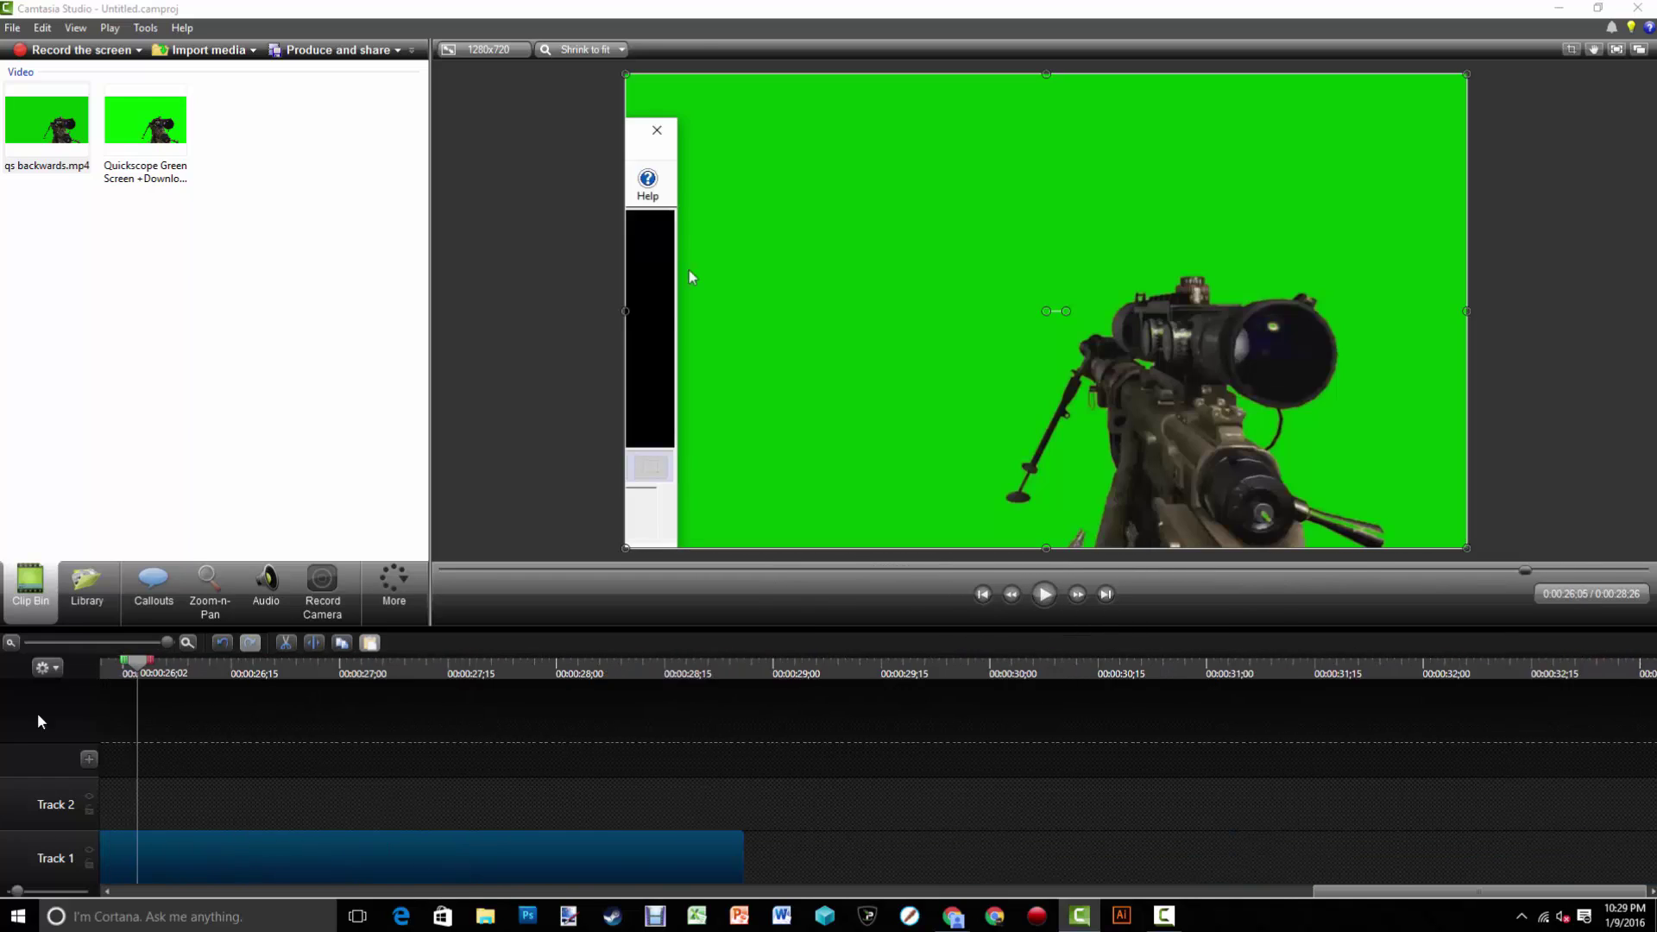
{"action": "left_click", "coordinate": [214, 671]}
{"action": "left_click", "coordinate": [359, 679]}
{"action": "left_click", "coordinate": [325, 847]}
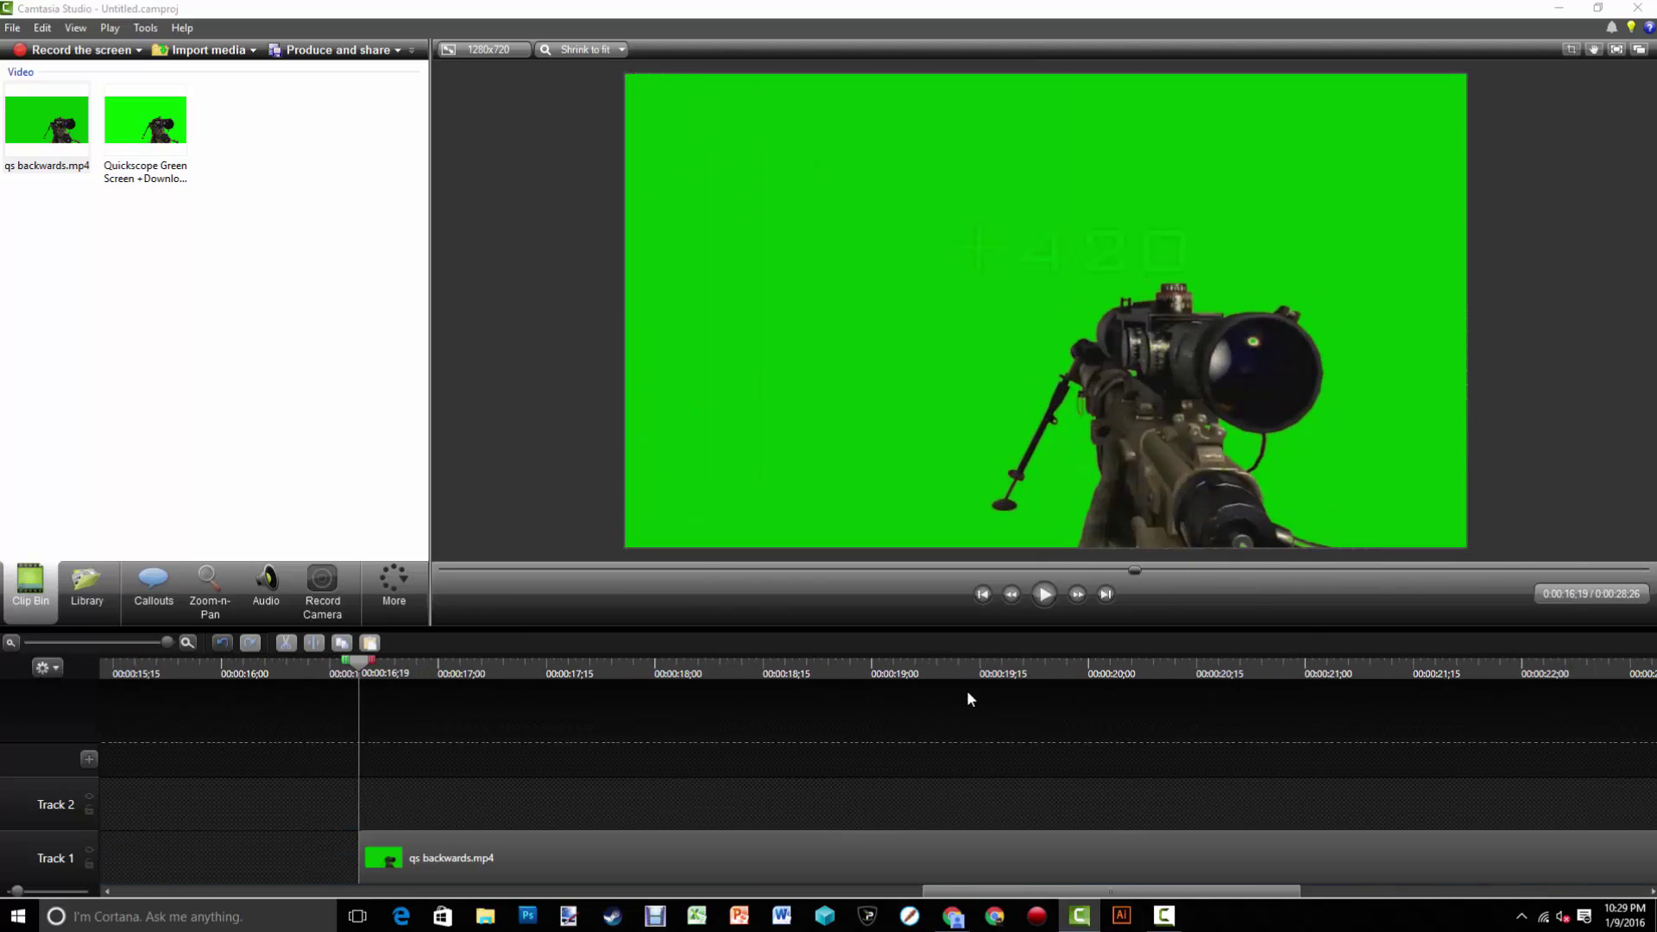
{"action": "left_click", "coordinate": [1044, 594]}
{"action": "left_click", "coordinate": [1044, 594]}
Split the clip at the playhead and delete the unwanted part, leaving 0:00:02;16.
{"action": "key", "text": "s"}
{"action": "left_click", "coordinate": [1081, 860]}
{"action": "key", "text": "Delete"}
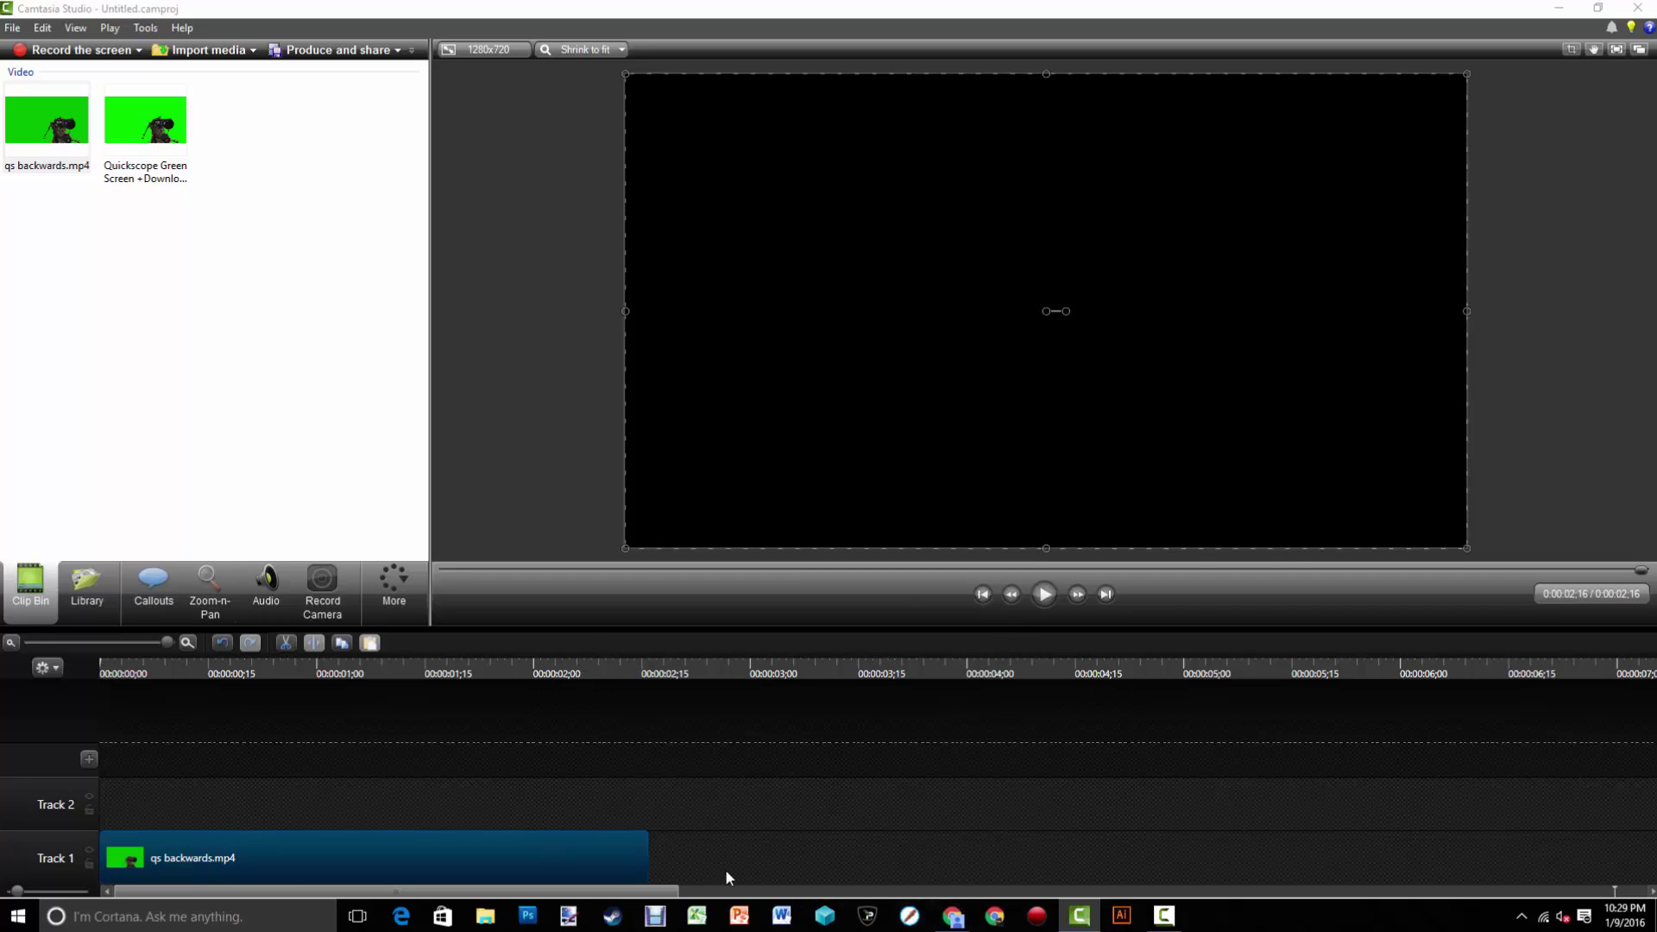
{"action": "left_click", "coordinate": [1045, 594]}
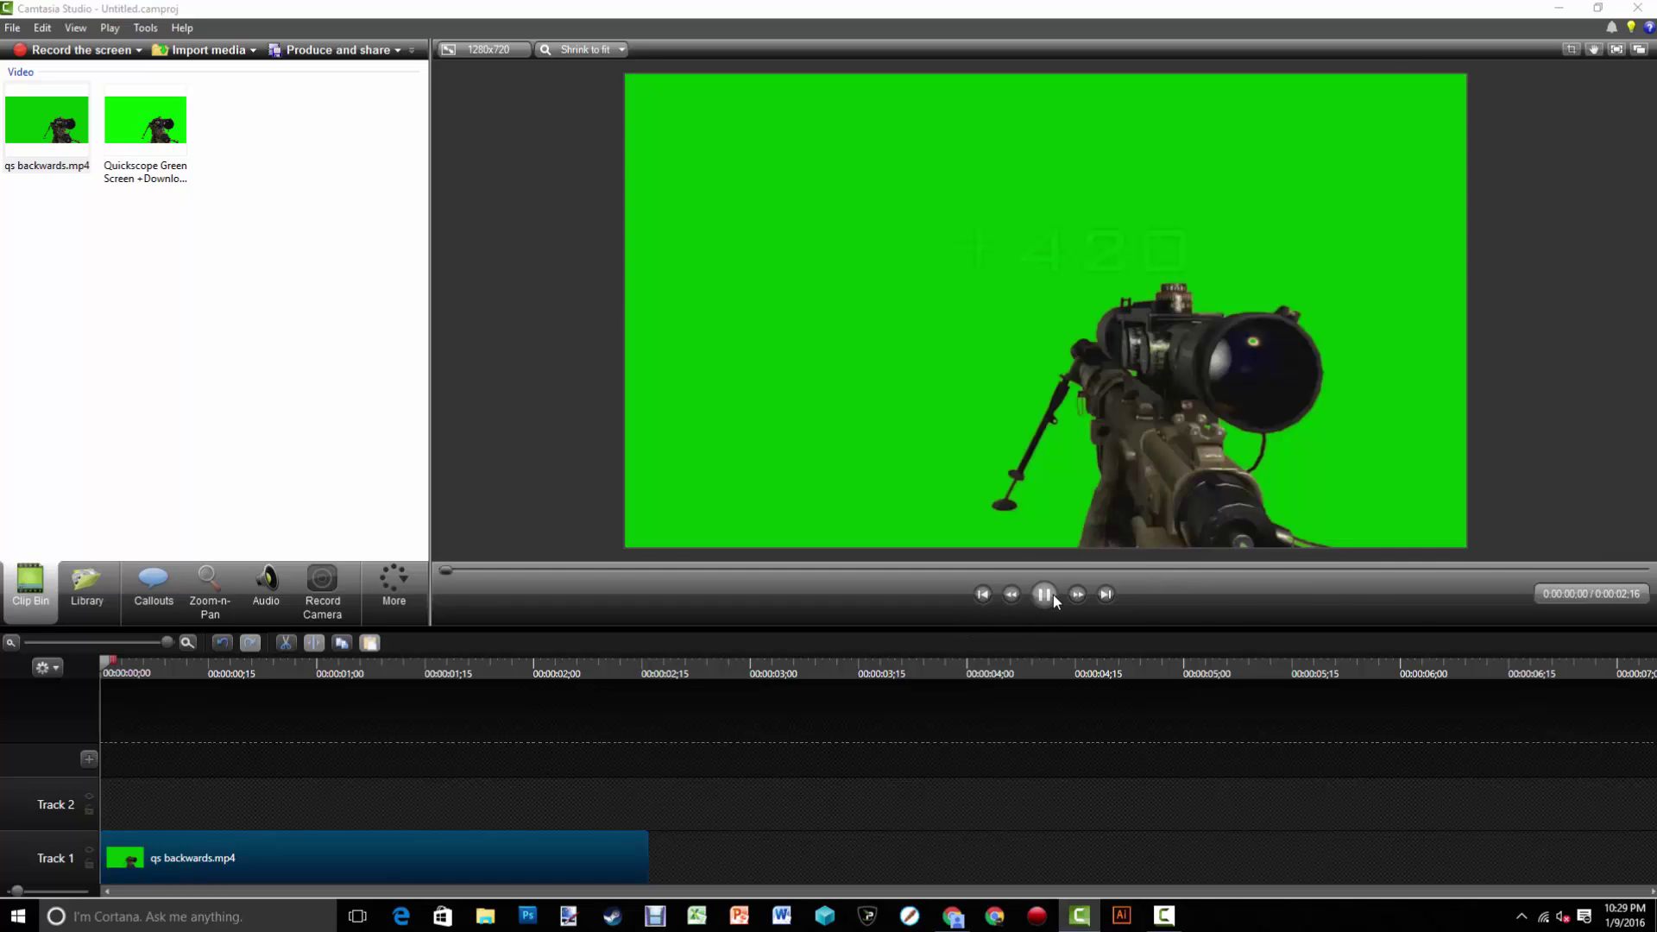